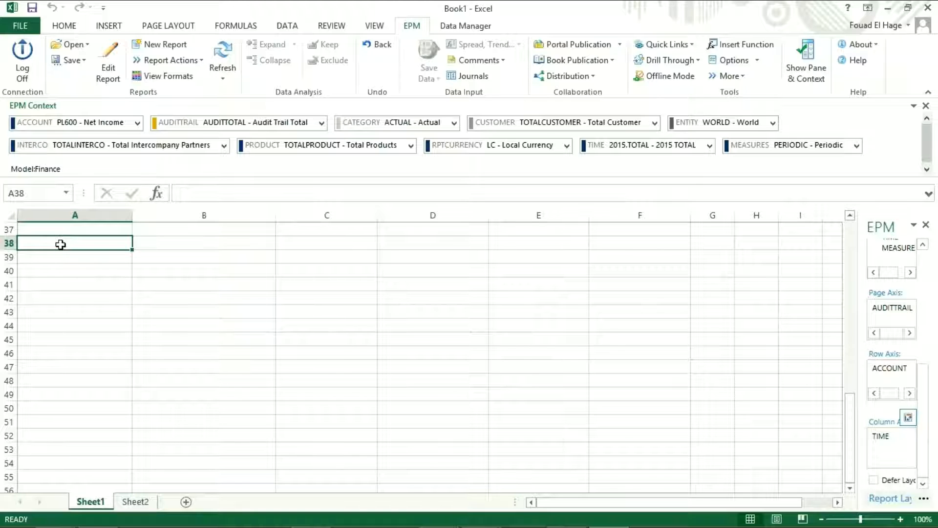
# - Create a report at A38 with TIME in columns, ACCOUNT in rows and AUDITTRAIL on the page axis, and widen column A
pyautogui.click(166, 49)
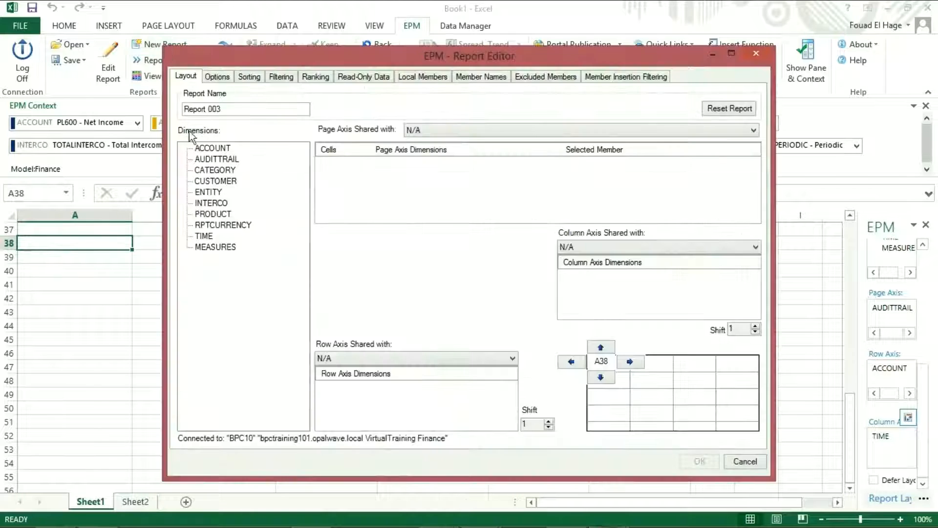
pyautogui.moveTo(204, 236); pyautogui.dragTo(582, 305)
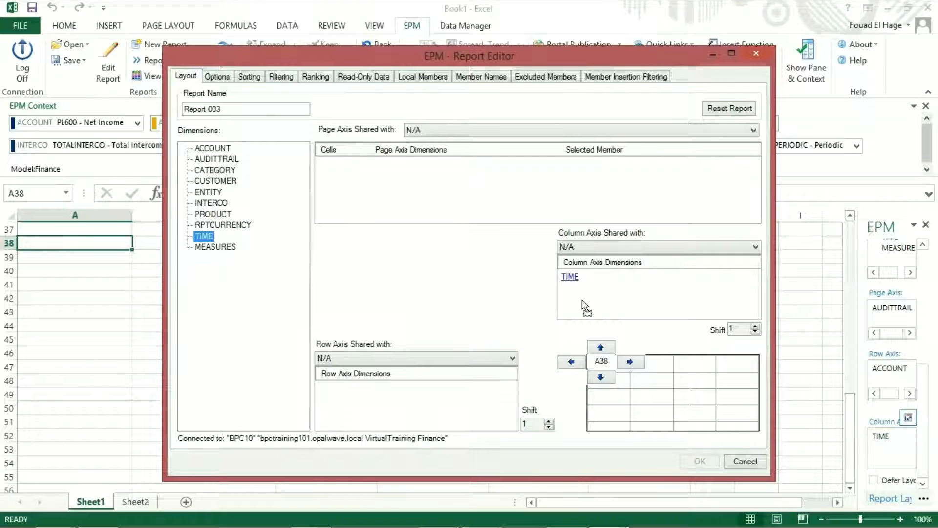
pyautogui.moveTo(216, 147); pyautogui.dragTo(383, 386)
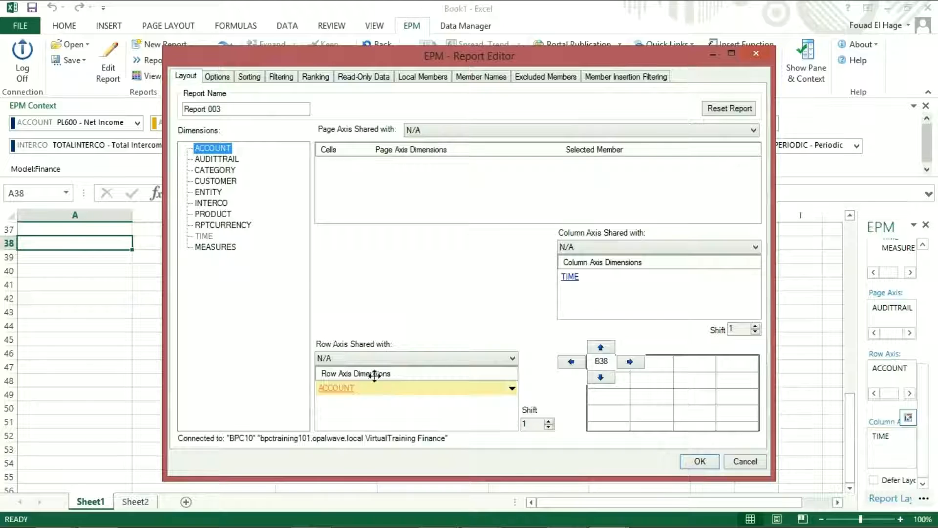
pyautogui.moveTo(217, 159); pyautogui.dragTo(399, 198)
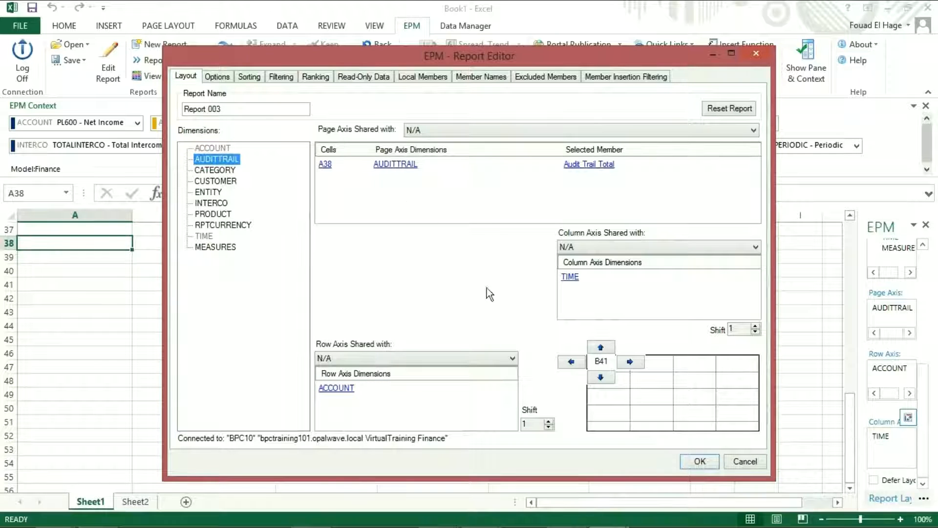
pyautogui.click(698, 462)
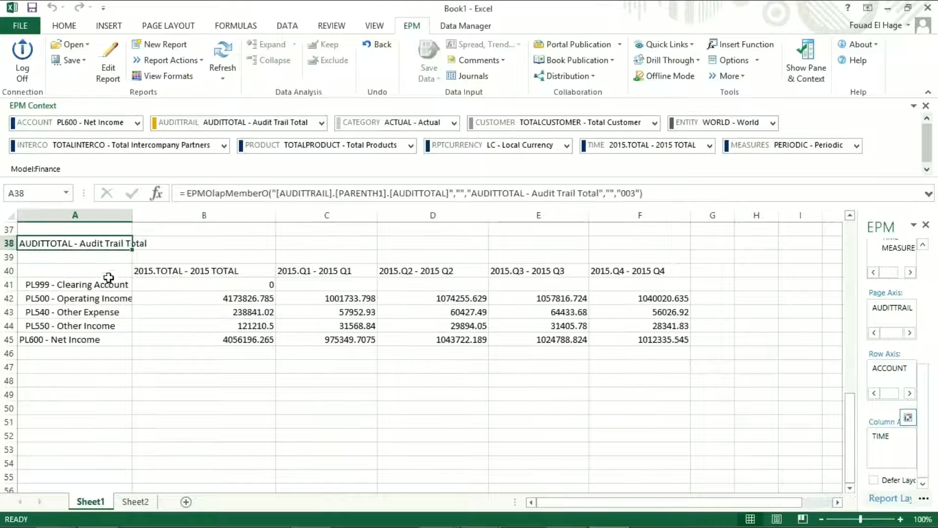
pyautogui.moveTo(135, 213); pyautogui.dragTo(163, 215)
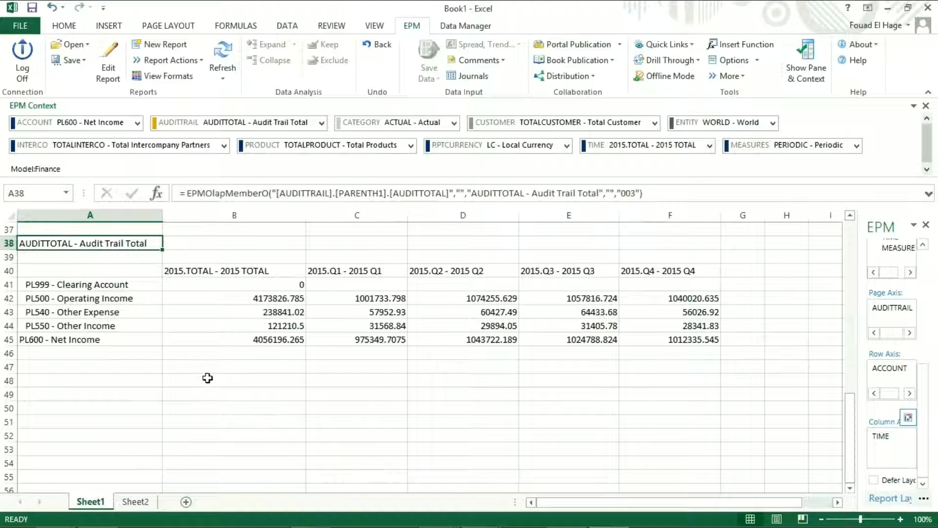
# - Set the sheet's row header indentation to No Indentation and refresh the report
pyautogui.click(219, 358)
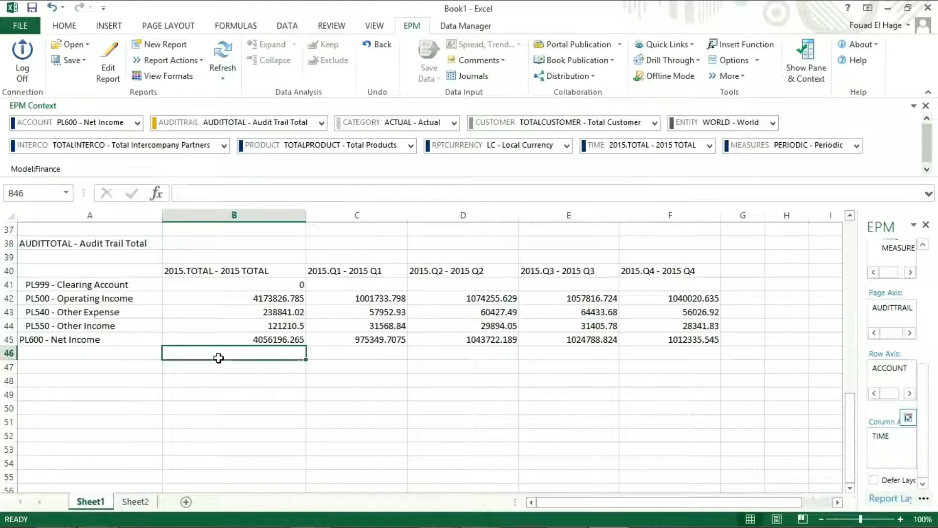
pyautogui.click(733, 60)
pyautogui.click(379, 216)
pyautogui.click(361, 247)
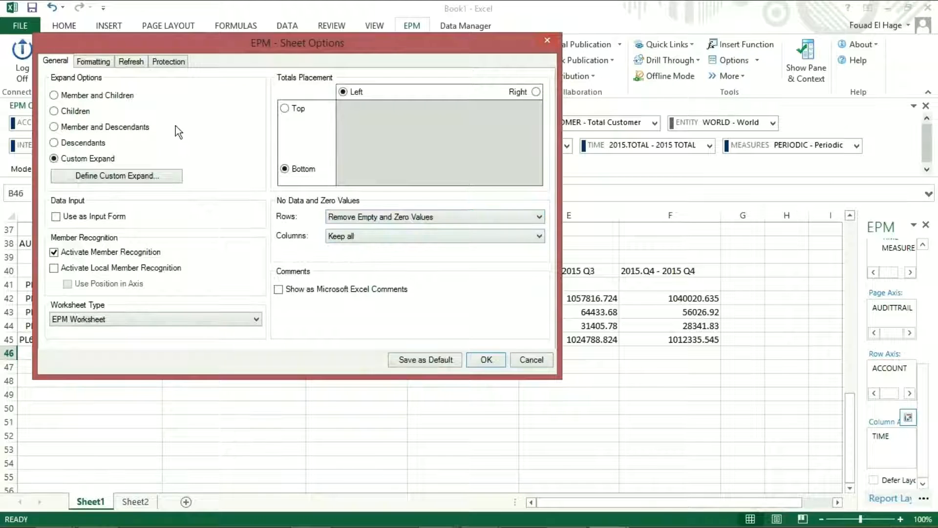
pyautogui.click(95, 62)
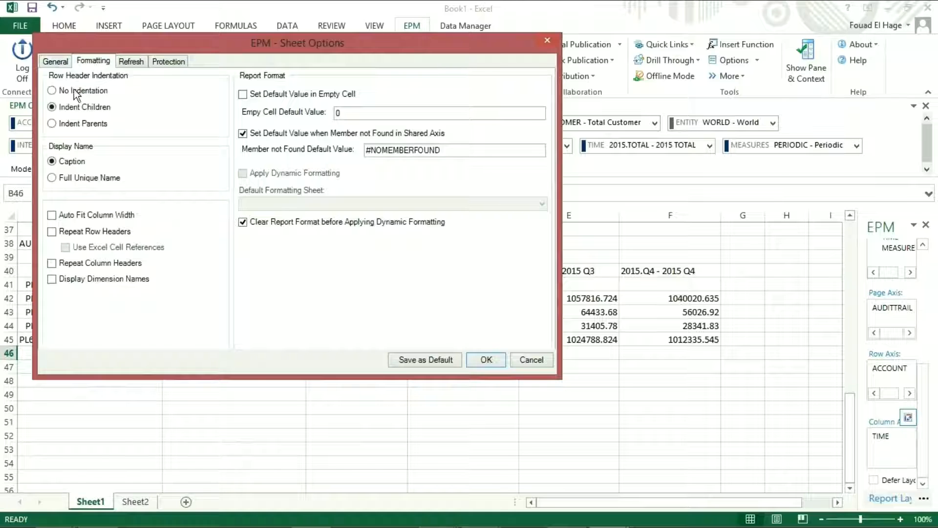
pyautogui.click(62, 91)
pyautogui.click(485, 360)
pyautogui.click(223, 51)
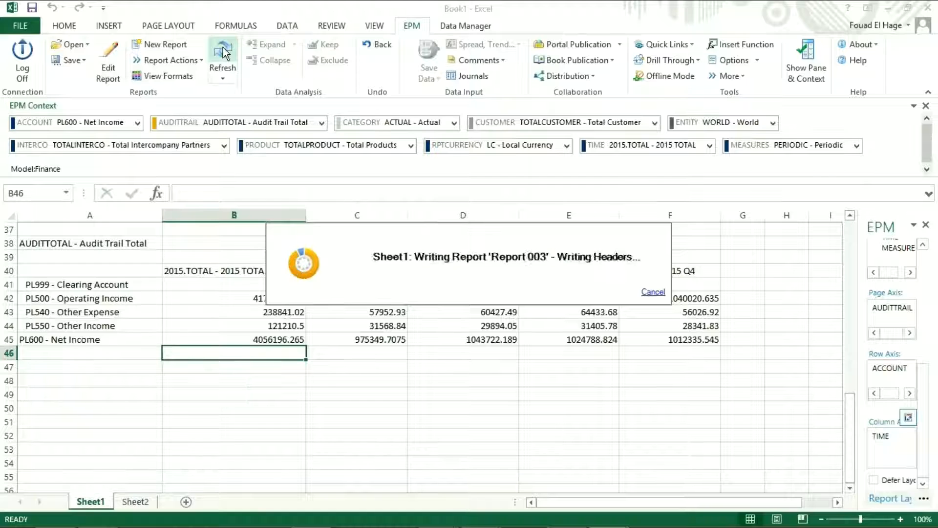
# - Open the EPM formatting sheet and examine the row and column sections of Hierarchy Level Formatting
pyautogui.click(164, 77)
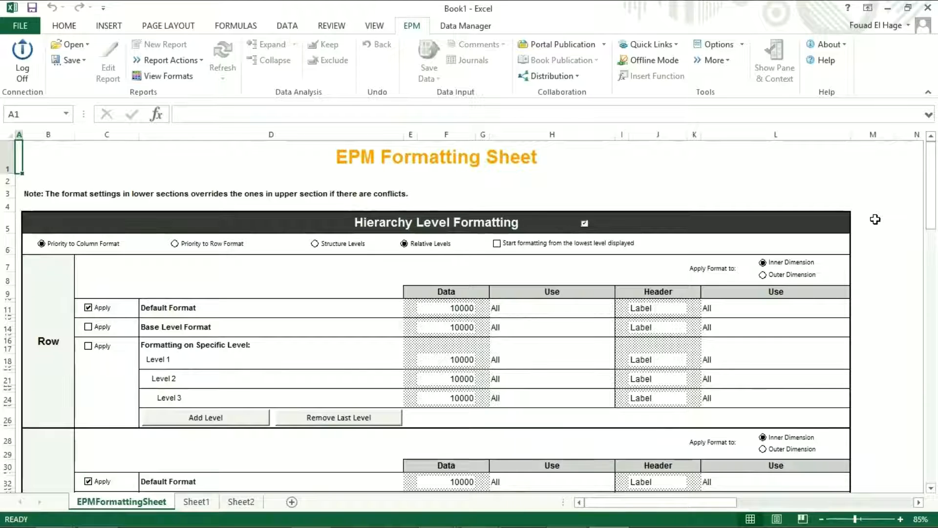
pyautogui.click(899, 156)
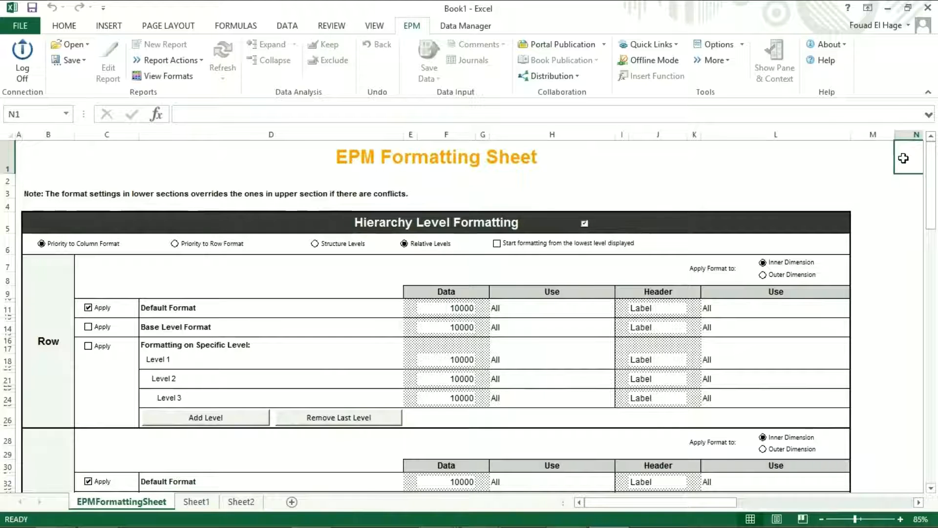
pyautogui.moveTo(932, 165)
pyautogui.mouseDown()
pyautogui.moveTo(922, 363)
pyautogui.moveTo(909, 421)
pyautogui.moveTo(917, 161)
pyautogui.mouseUp()
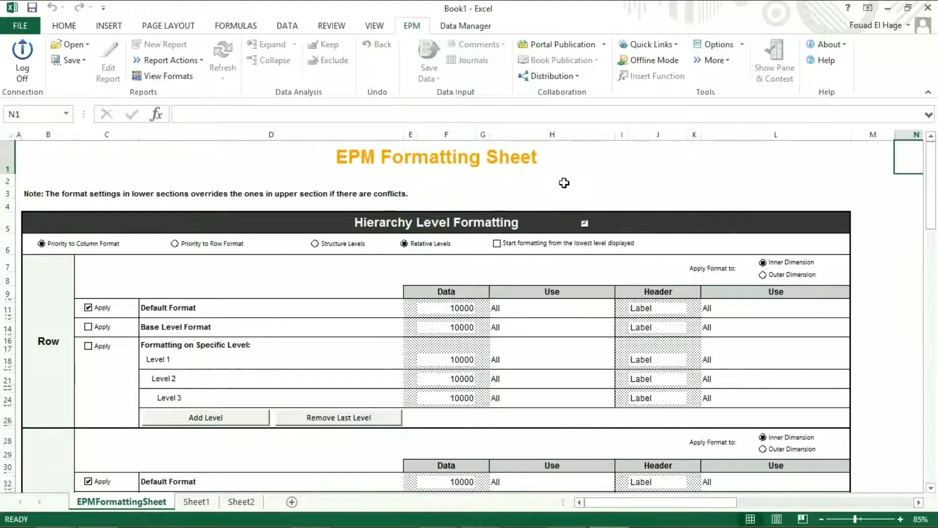
pyautogui.scroll(-1, 564, 183)
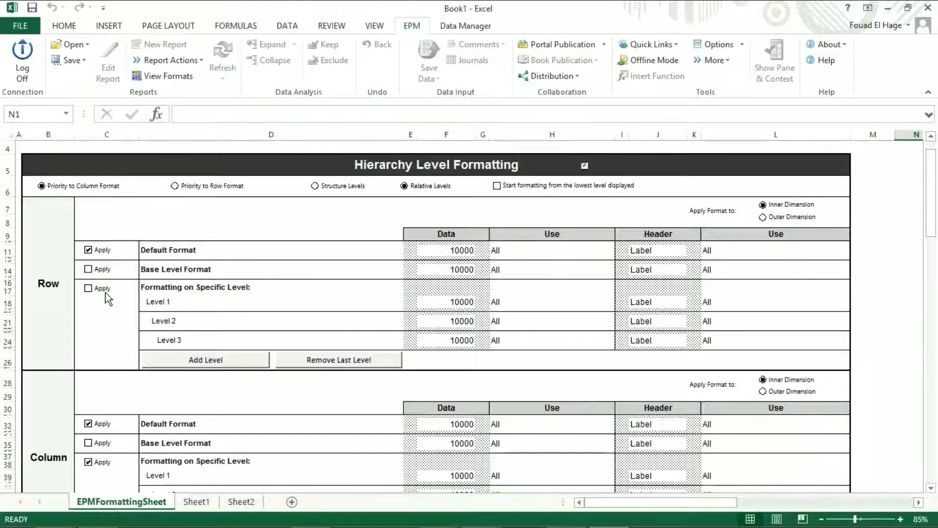
pyautogui.scroll(-1, 108, 298)
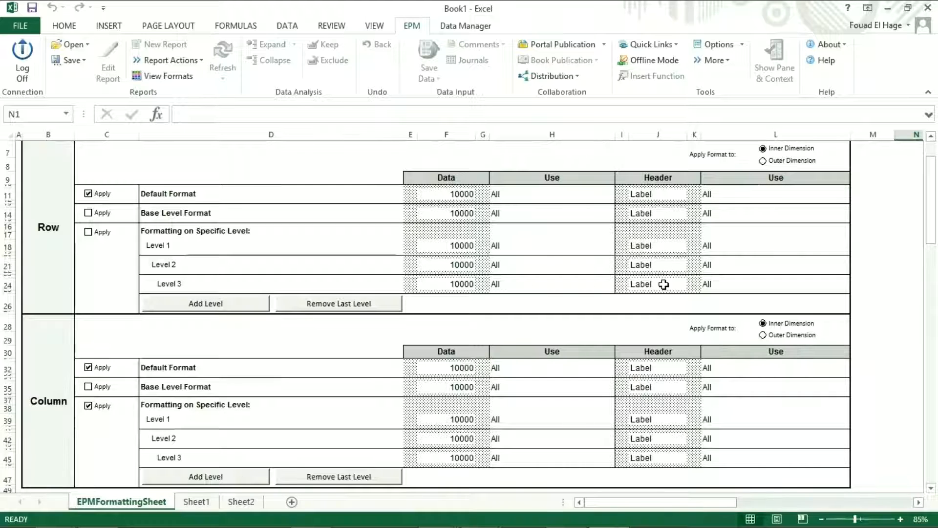
pyautogui.click(69, 27)
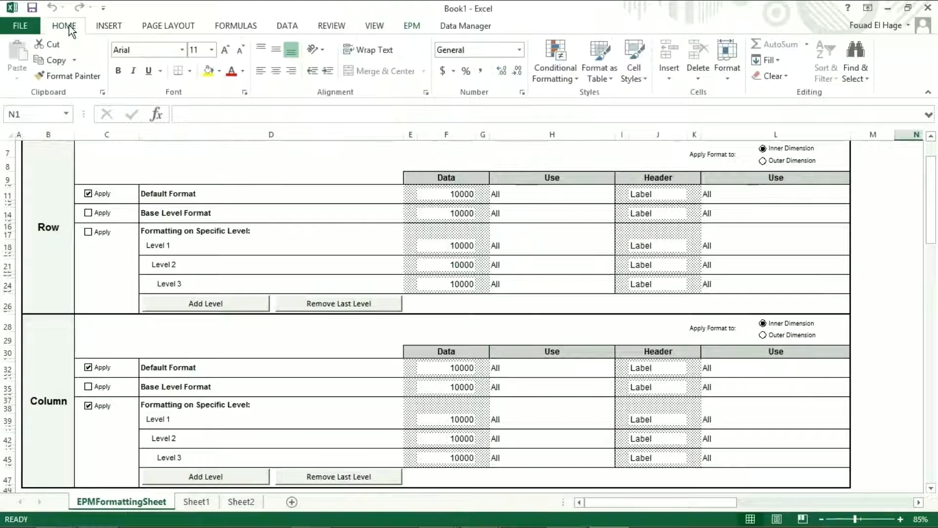
pyautogui.click(553, 77)
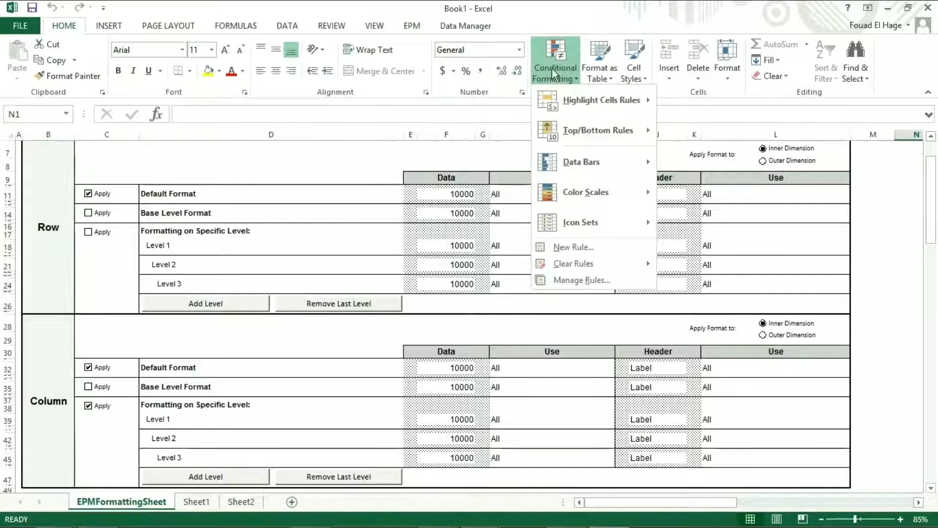
pyautogui.click(412, 26)
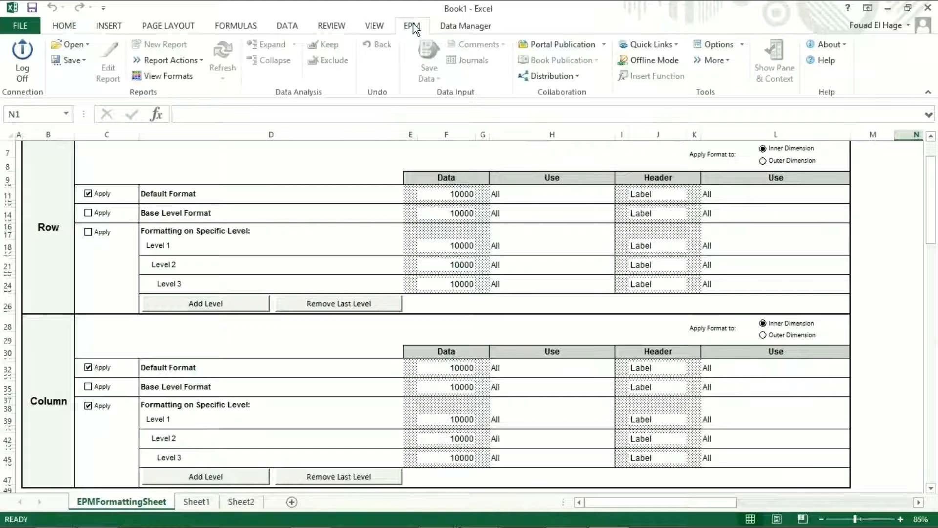
# - Set Hierarchy Level Formatting to Priority to Row Format
pyautogui.scroll(2, 235, 157)
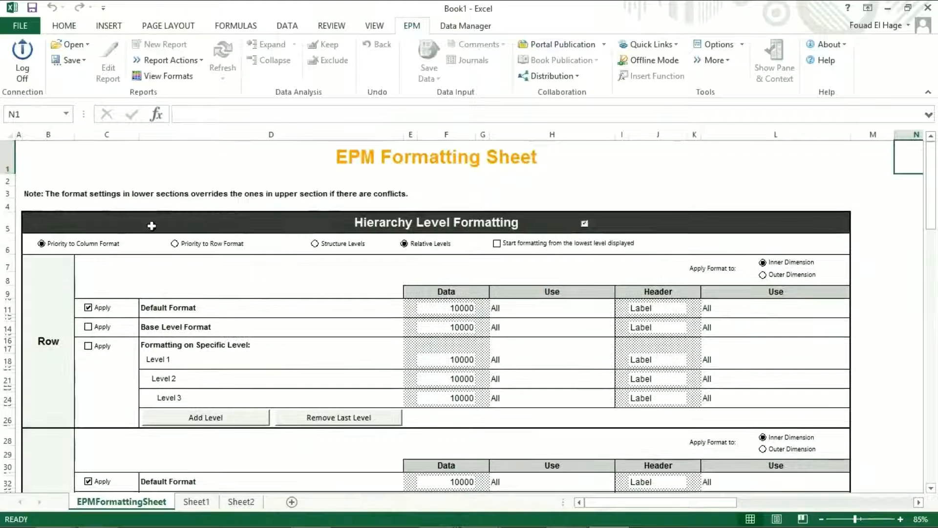
pyautogui.click(174, 244)
pyautogui.scroll(-1, 181, 243)
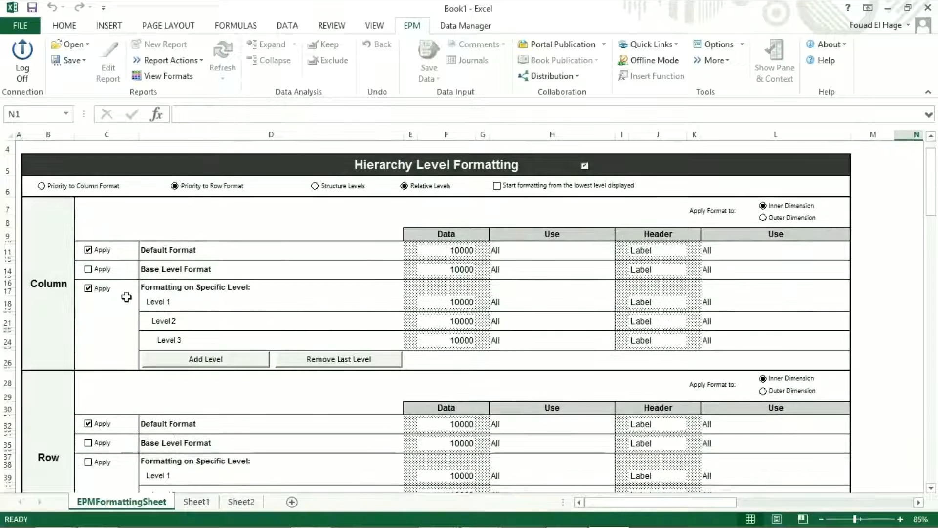
pyautogui.scroll(-1, 128, 297)
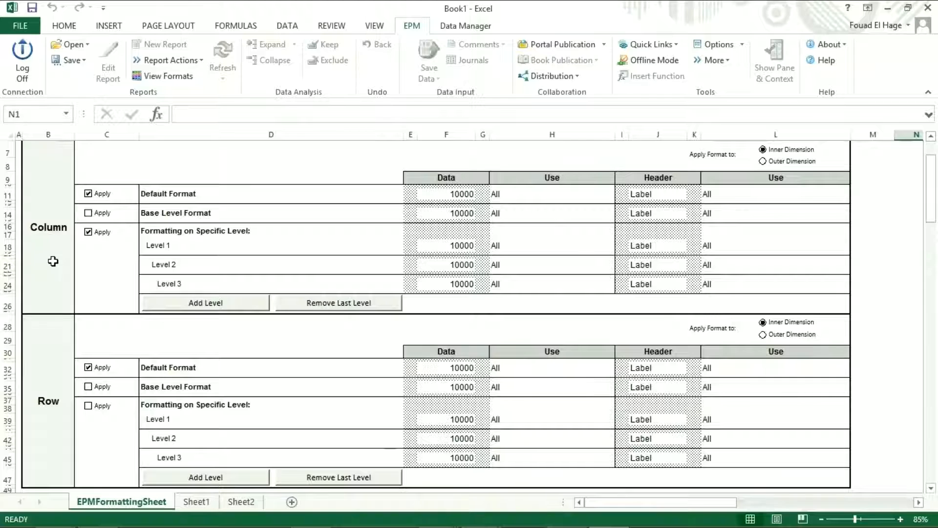
# - Give the Default Format data and header samples in the Column section a blue fill and white font
pyautogui.click(430, 194)
pyautogui.click(64, 26)
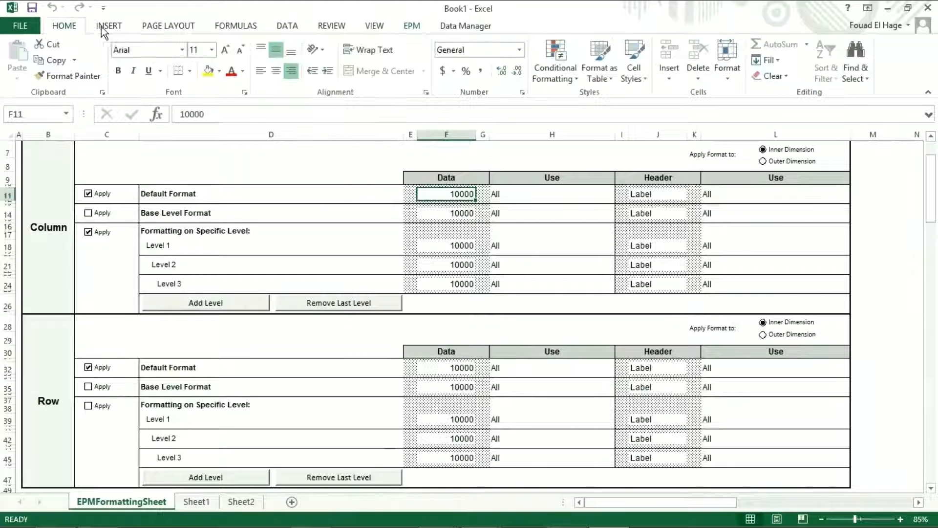
pyautogui.click(220, 72)
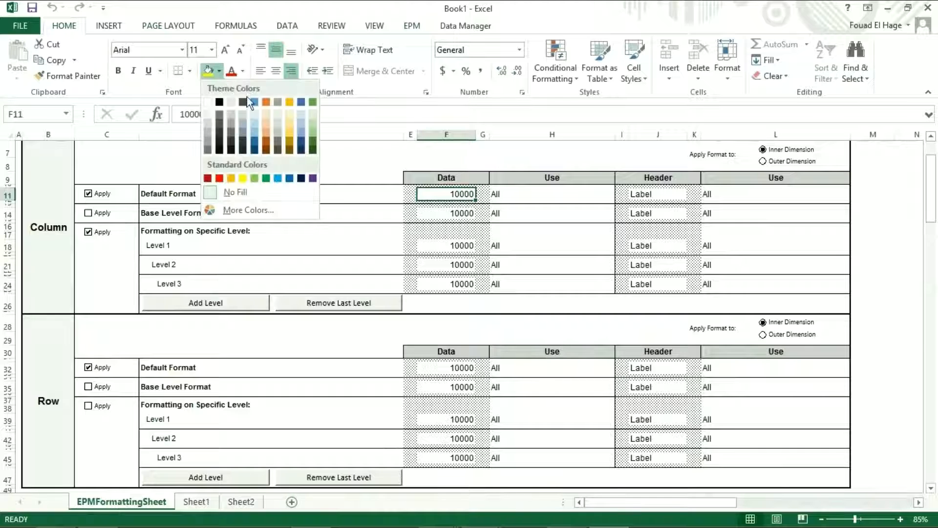
pyautogui.click(253, 103)
pyautogui.click(243, 71)
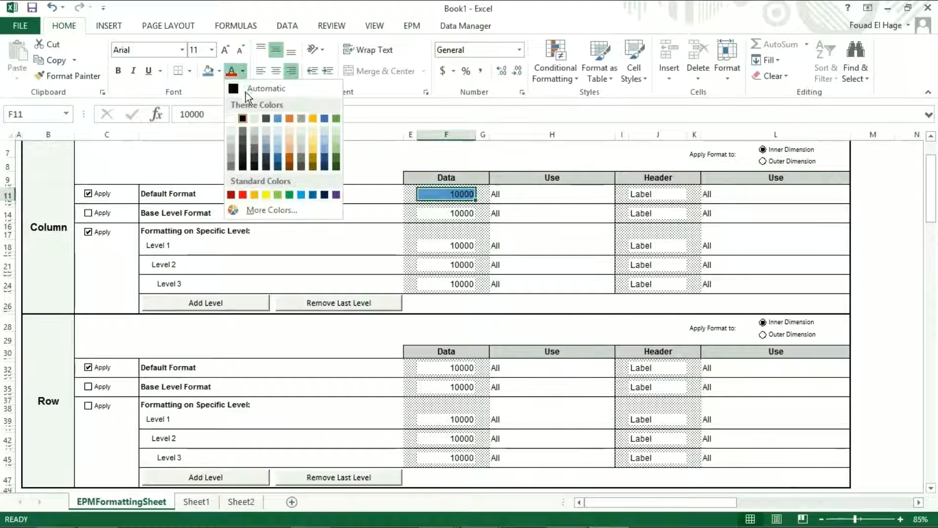
pyautogui.click(228, 119)
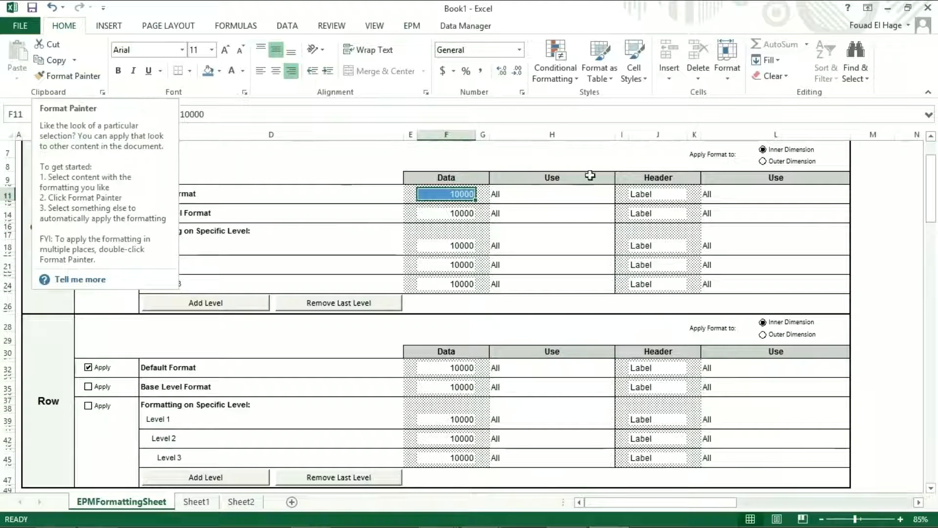
pyautogui.click(641, 194)
pyautogui.click(208, 71)
pyautogui.click(233, 71)
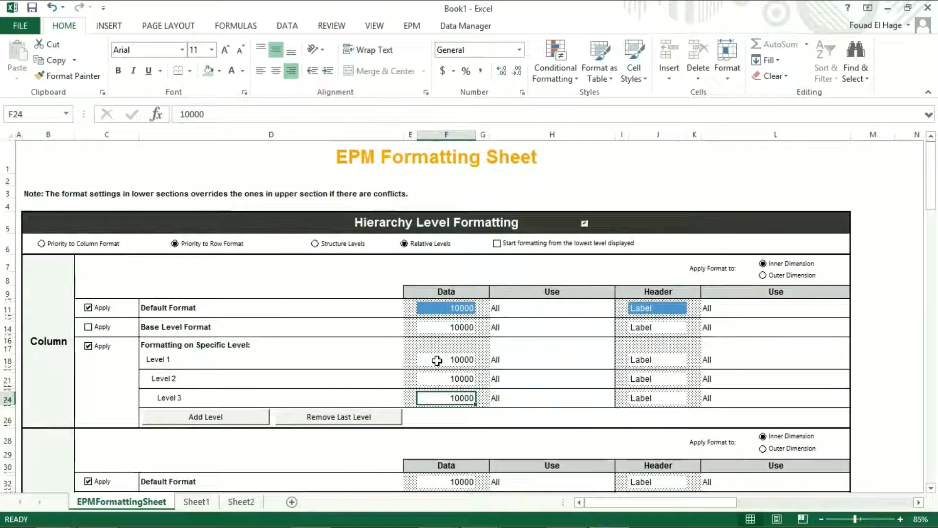
# - Fill the Column section's Level 1 data sample dark green and Level 2 data sample medium green, both with white font
pyautogui.click(437, 361)
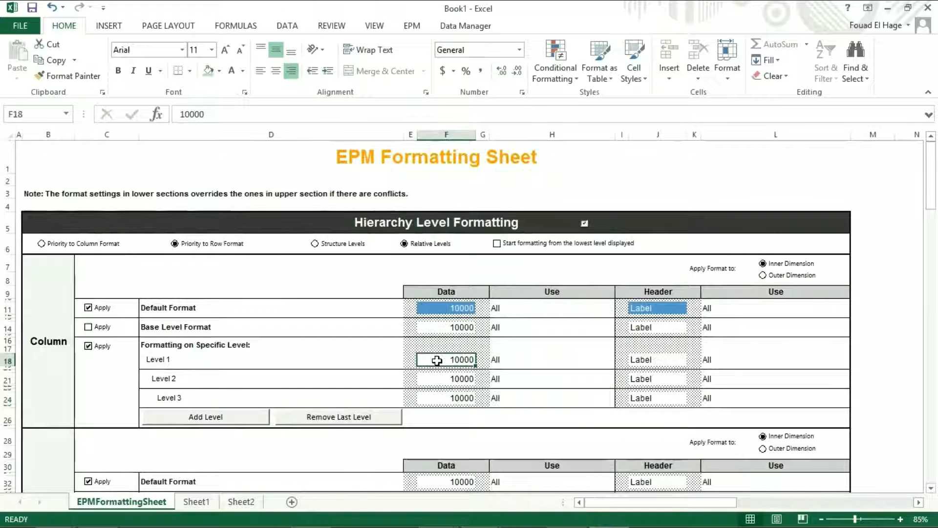
pyautogui.click(220, 71)
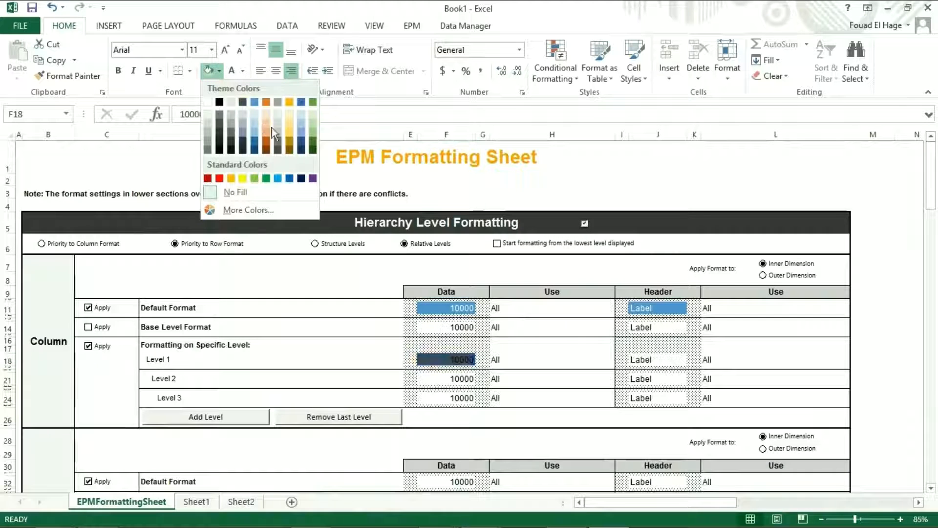
pyautogui.click(313, 149)
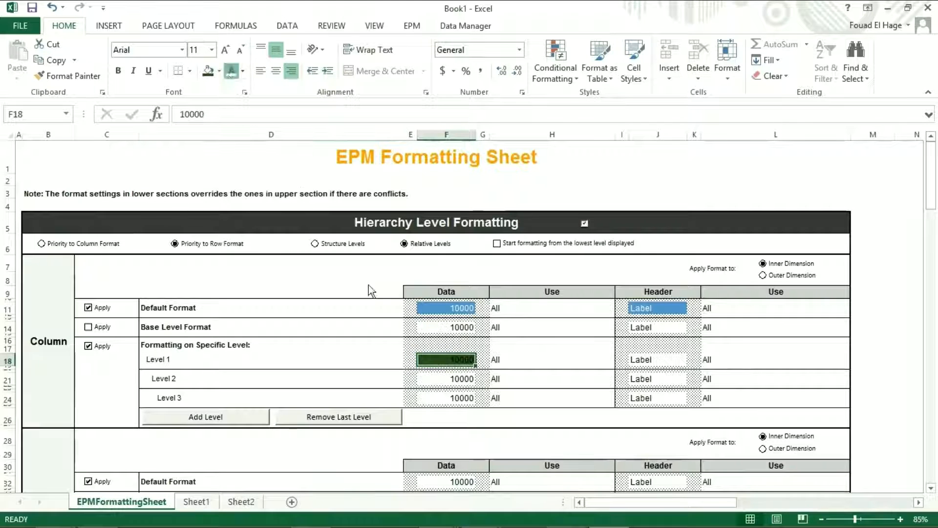
pyautogui.click(440, 379)
pyautogui.click(219, 71)
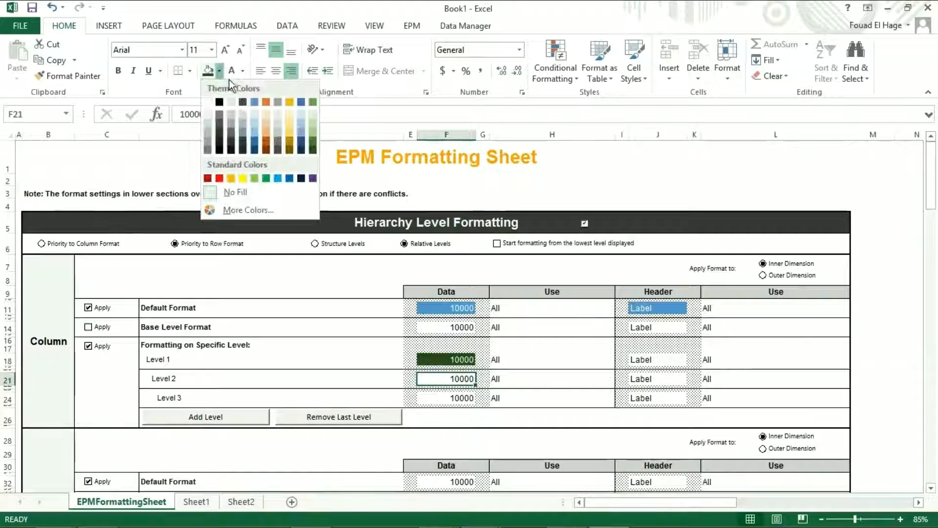
pyautogui.click(315, 159)
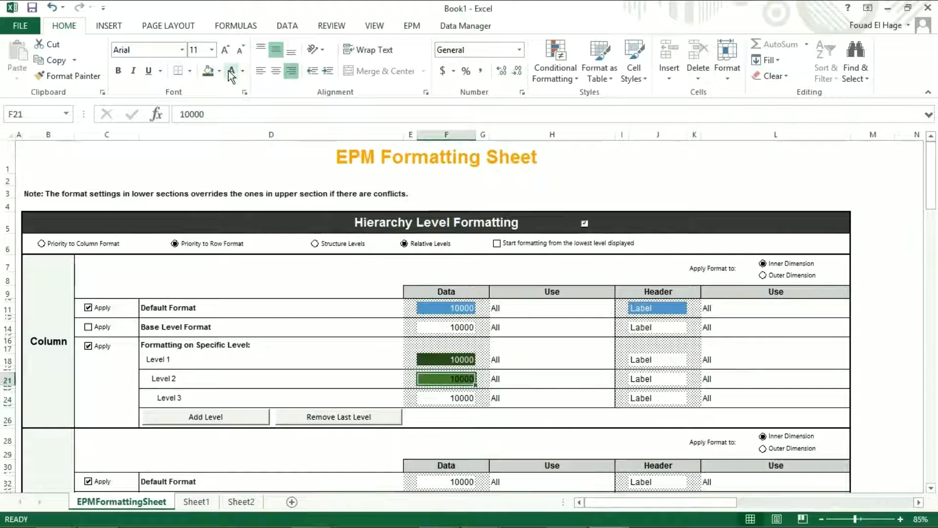
# - Give the Column section's Level 3 data and header samples a light green fill and white font
pyautogui.click(442, 399)
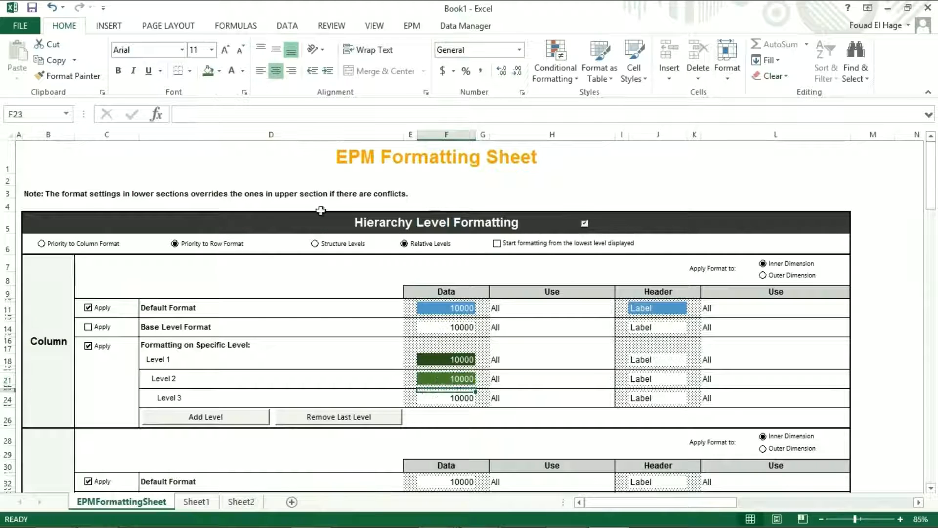
pyautogui.click(444, 401)
pyautogui.click(220, 71)
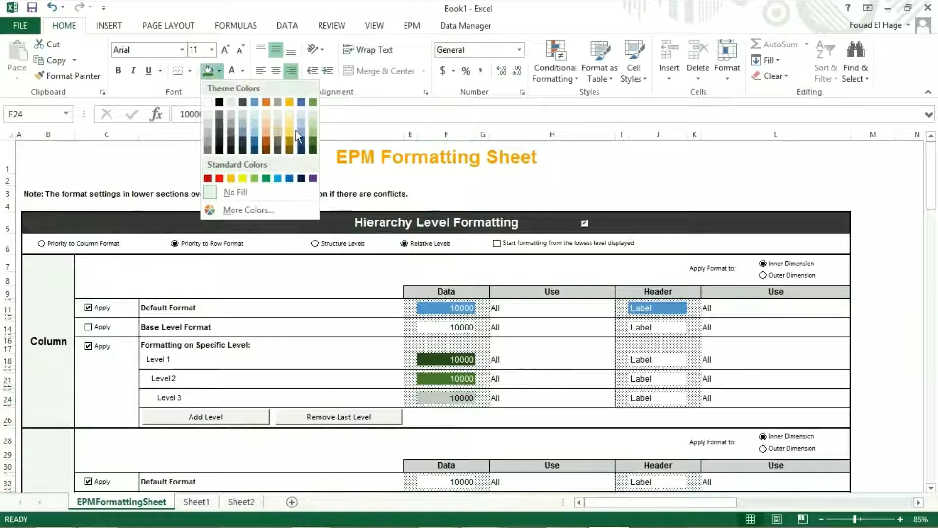
pyautogui.click(311, 126)
pyautogui.click(231, 71)
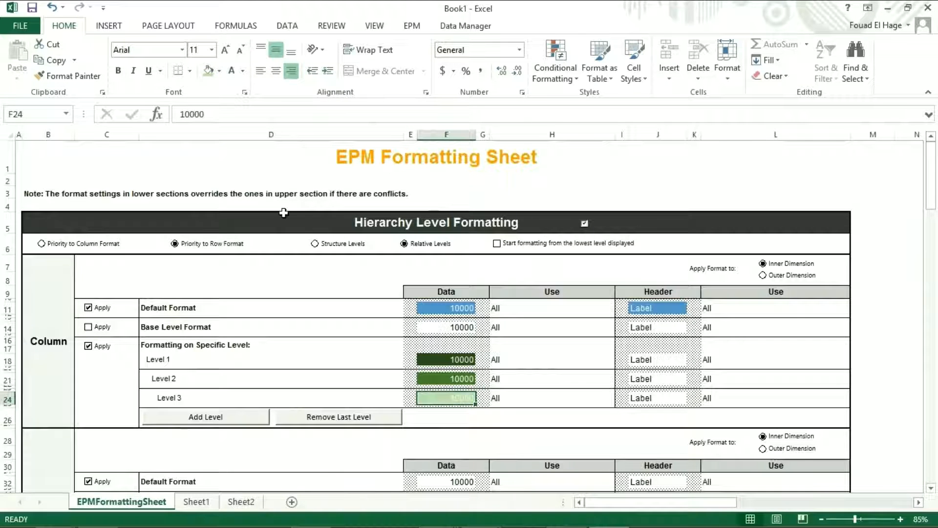
pyautogui.click(654, 398)
pyautogui.click(209, 70)
pyautogui.click(232, 71)
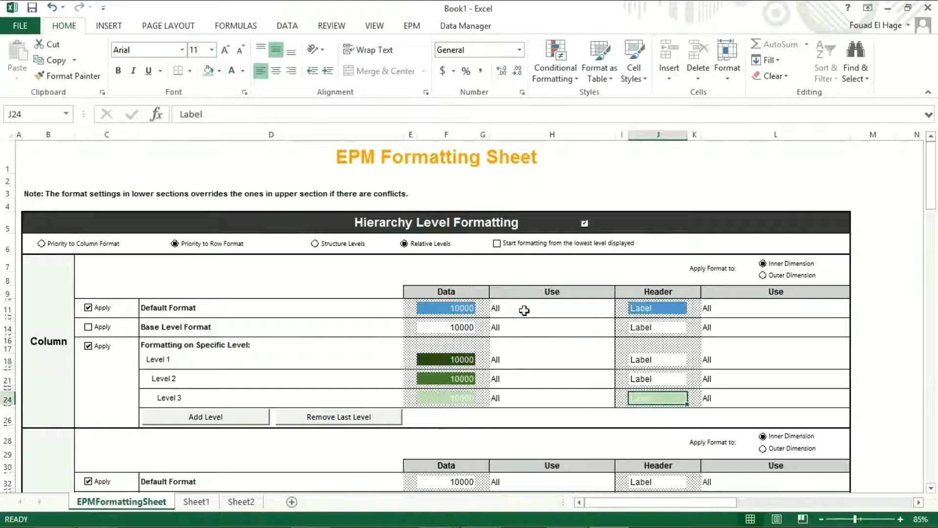
# - Fill the Column section's Level 2 header sample medium green and Level 1 header sample dark green, both with white font
pyautogui.click(641, 380)
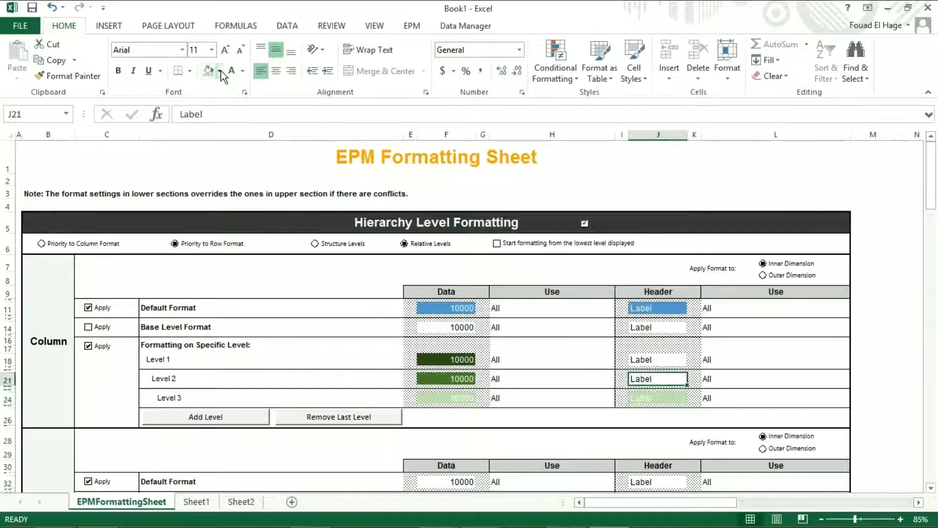
pyautogui.click(221, 72)
pyautogui.click(312, 142)
pyautogui.click(231, 74)
pyautogui.click(652, 361)
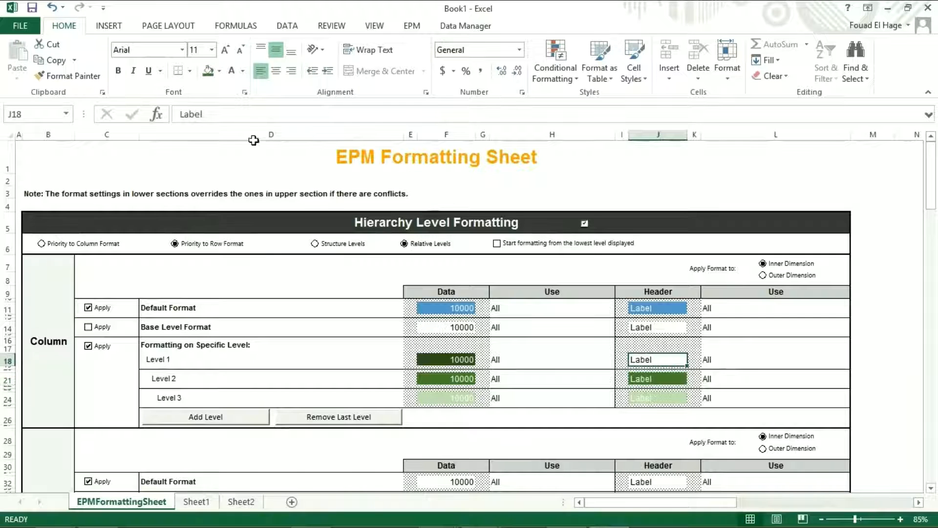
pyautogui.click(220, 72)
pyautogui.click(313, 153)
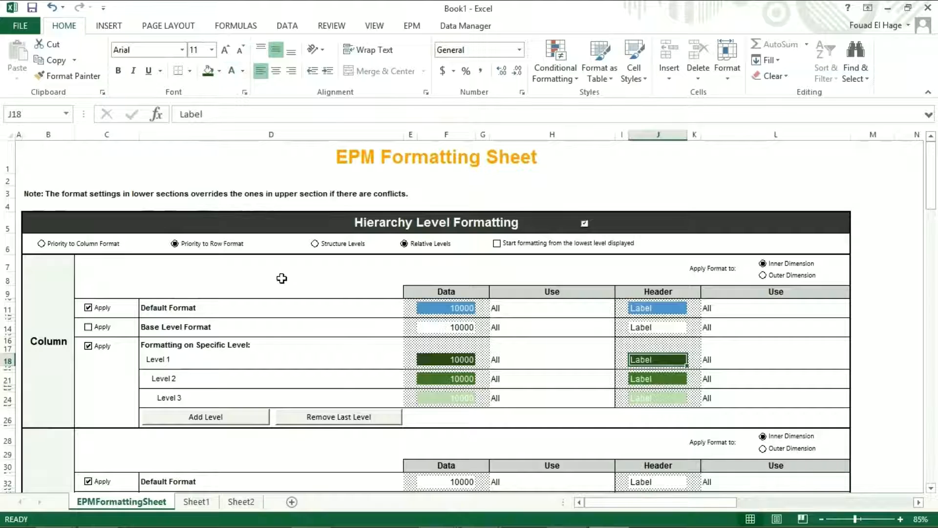
# - Refresh the EPM report on Sheet1
pyautogui.click(197, 501)
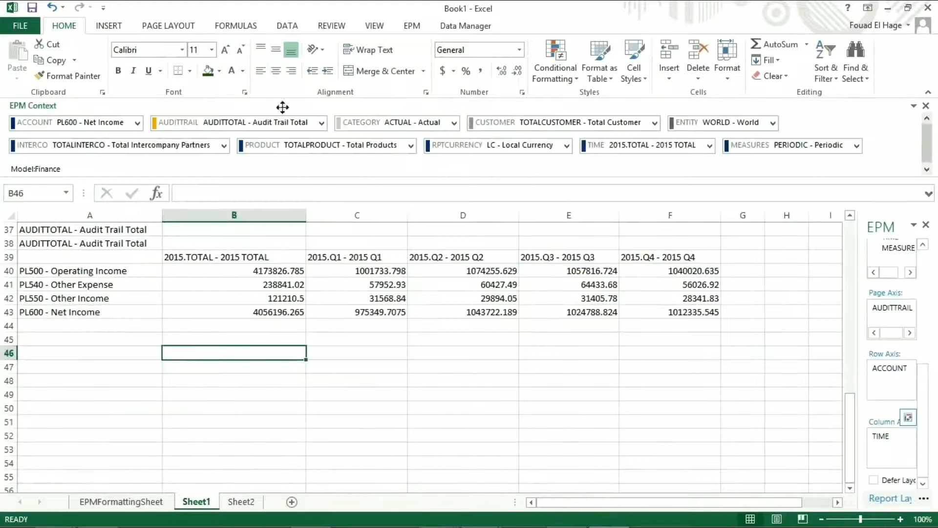
pyautogui.click(414, 25)
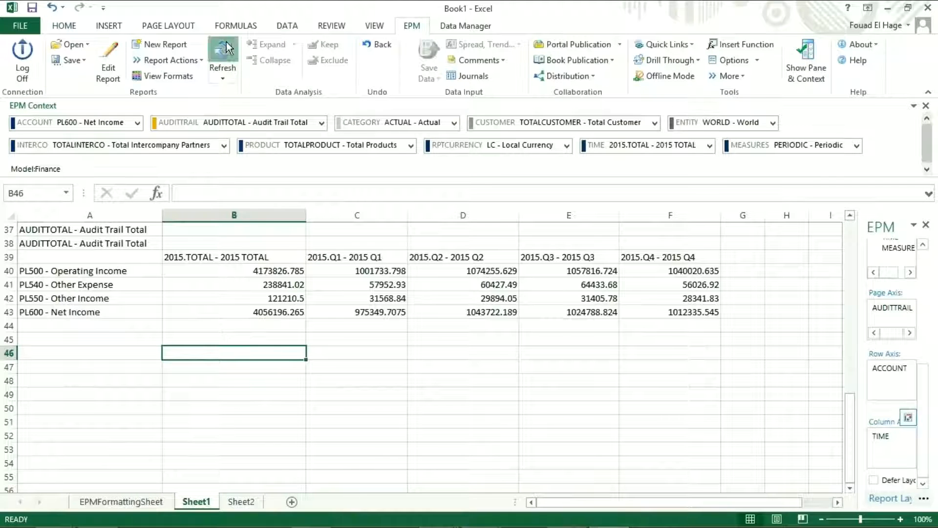
pyautogui.click(226, 48)
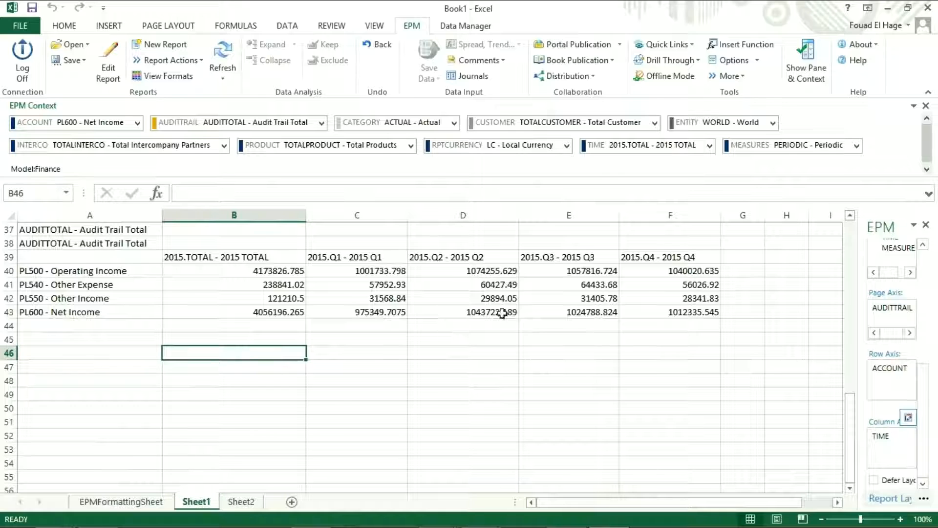
# - Enable Apply Dynamic Formatting with EPMFormattingSheet as the default formatting sheet in Sheet1's options, and refresh the report
pyautogui.click(731, 61)
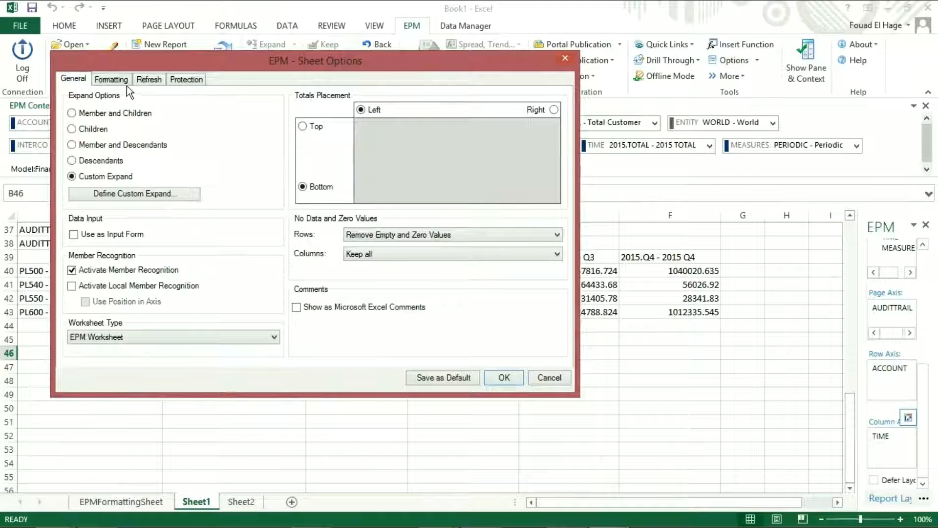
pyautogui.click(110, 78)
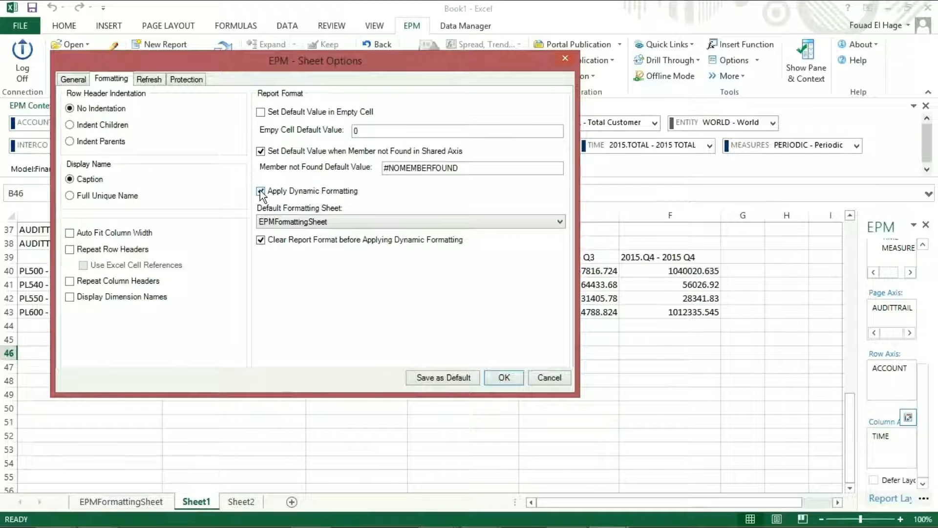
pyautogui.click(333, 220)
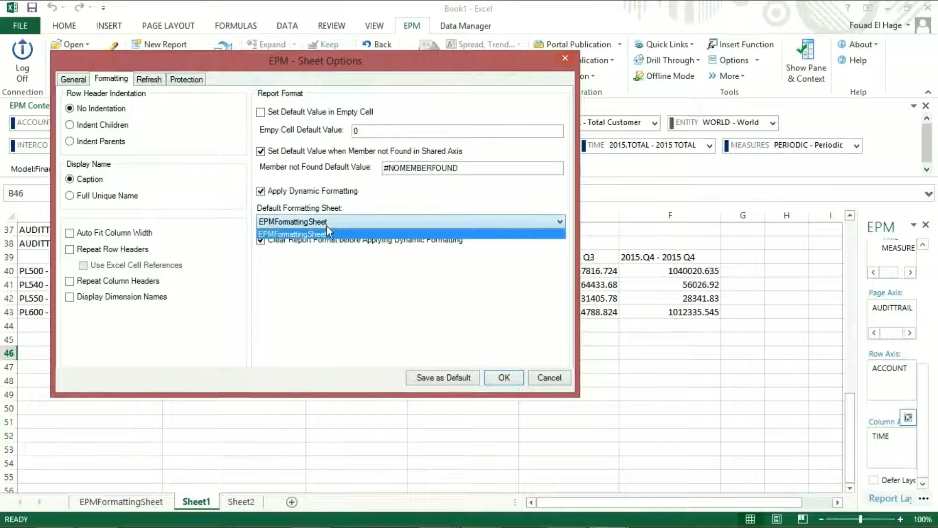
pyautogui.click(292, 233)
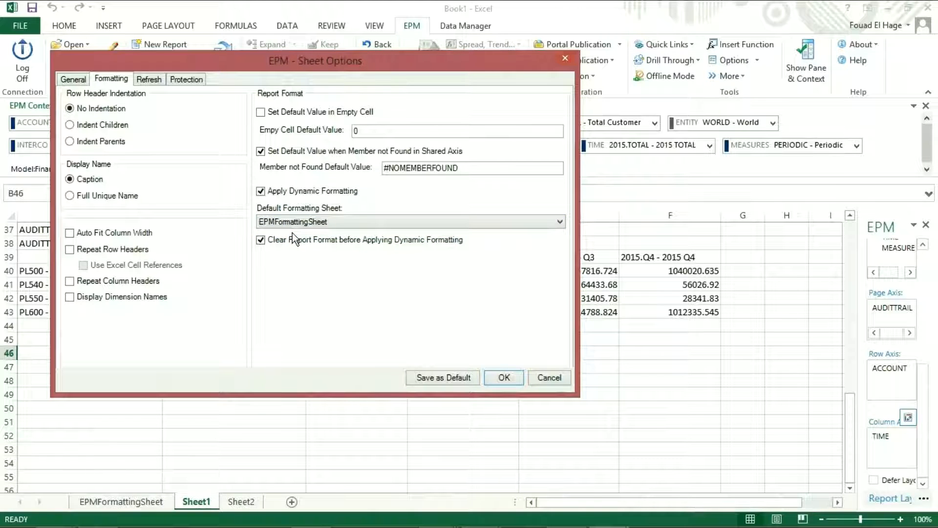
pyautogui.click(500, 379)
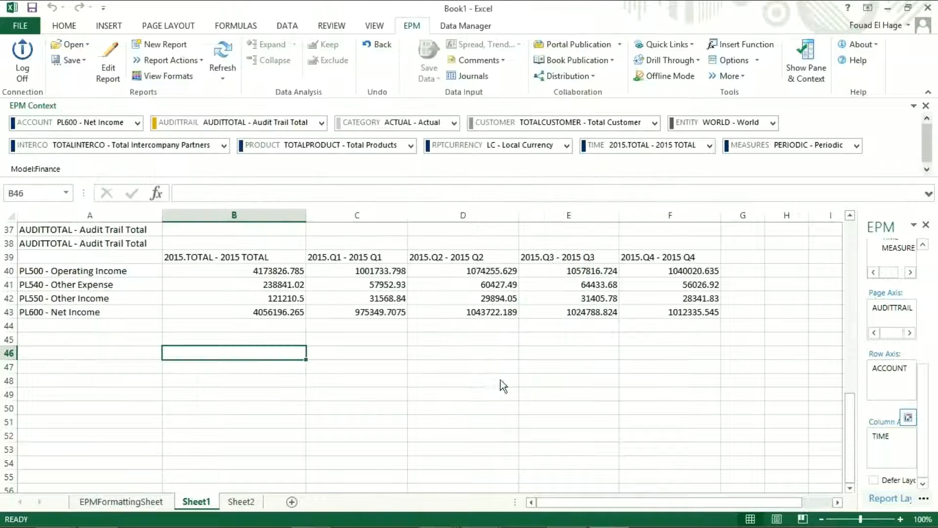
pyautogui.click(230, 51)
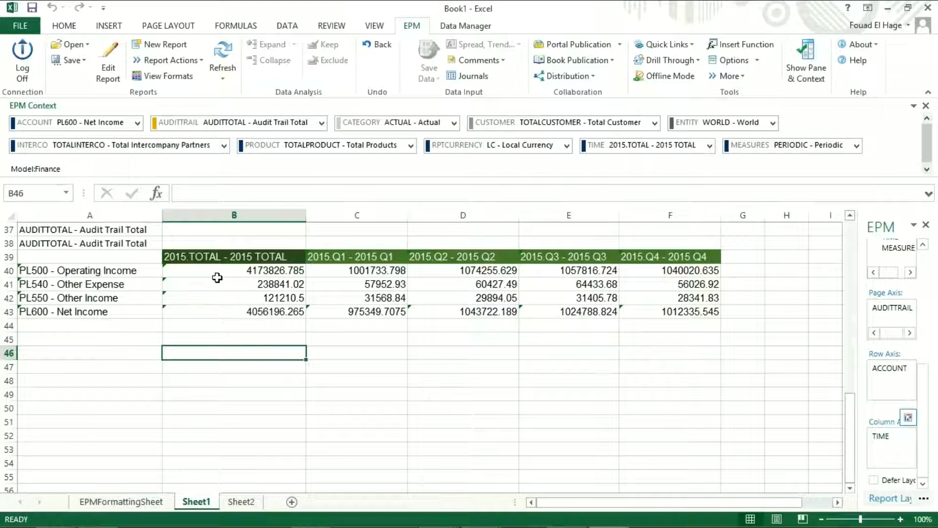
# - Turn off Formatting on Specific Level in the formatting sheet's Column section and refresh the report on Sheet1
pyautogui.click(137, 504)
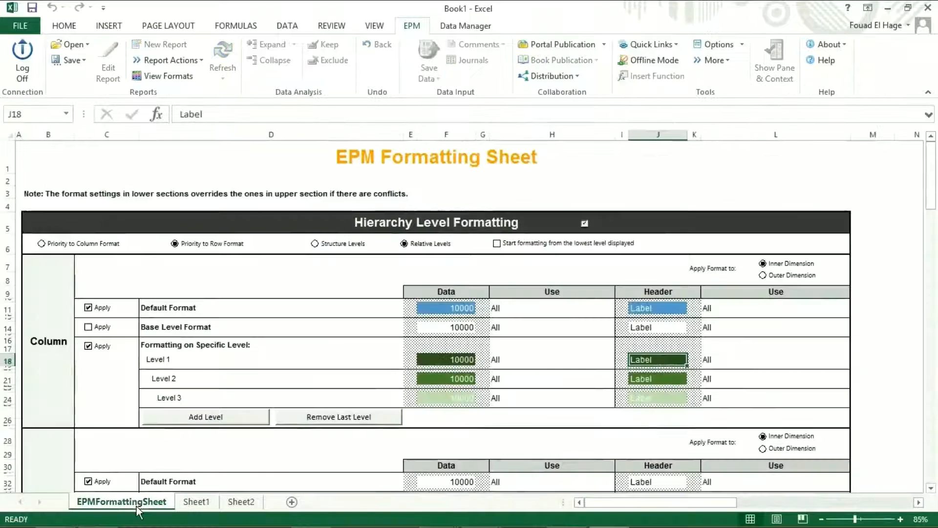
pyautogui.click(89, 347)
pyautogui.click(197, 503)
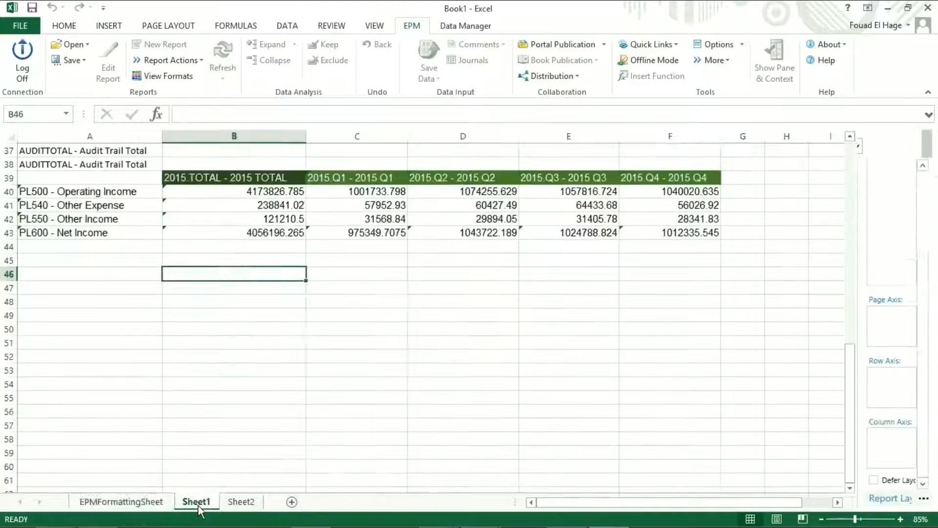
pyautogui.click(225, 54)
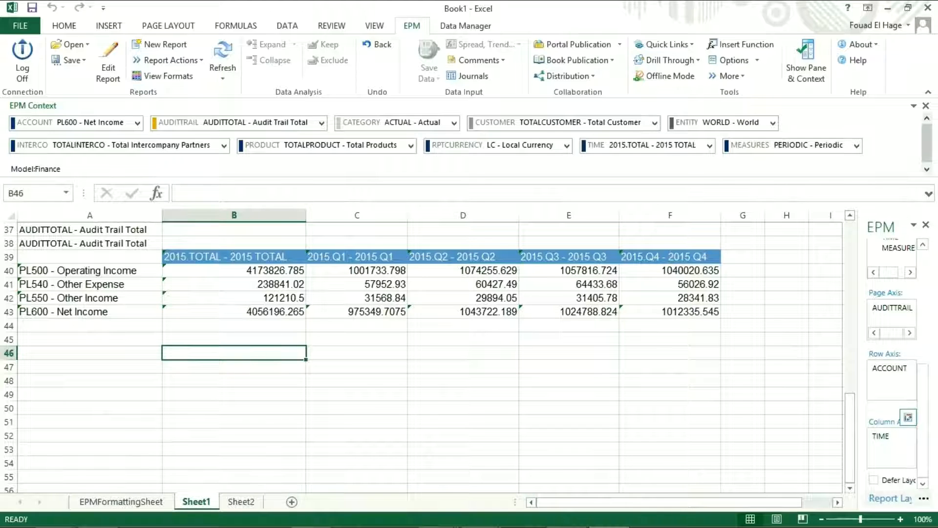
pyautogui.click(481, 526)
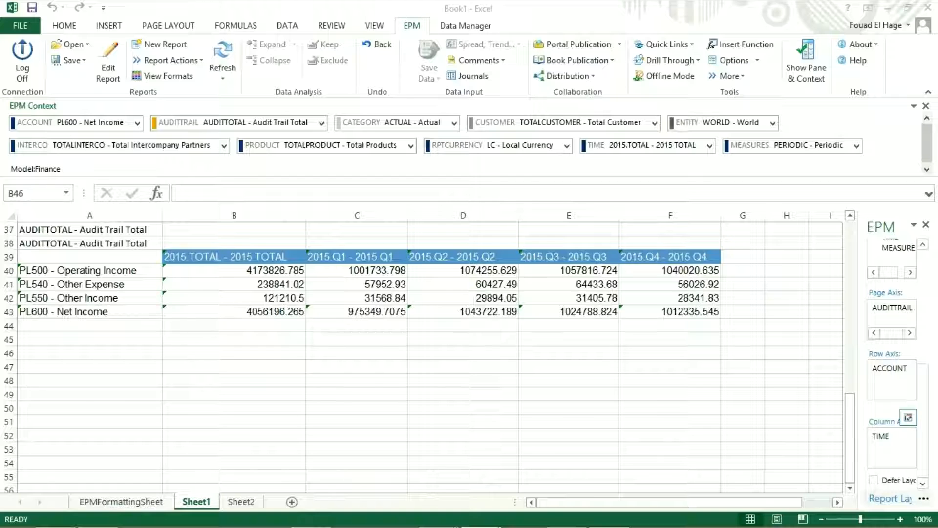
pyautogui.click(198, 344)
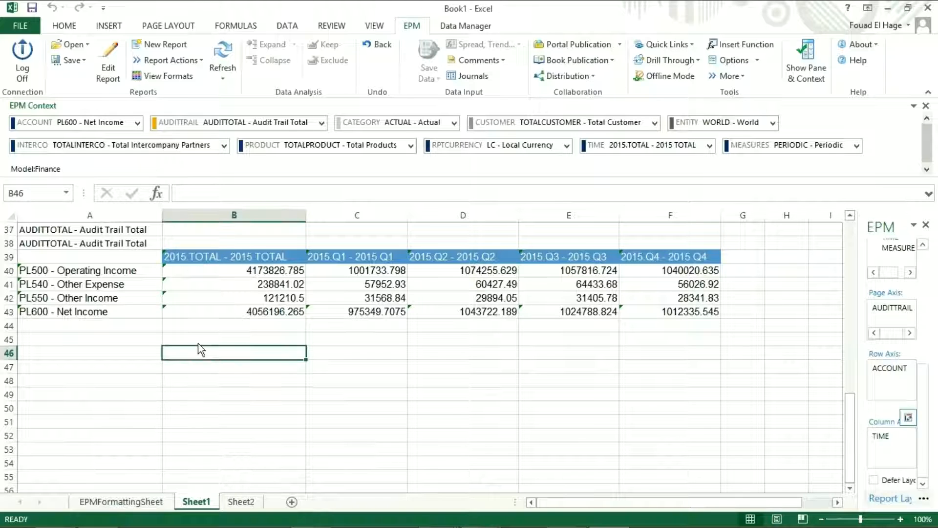
# - Give the Default Format data and header samples in the formatting sheet's Row section a red fill and white font
pyautogui.click(147, 500)
pyautogui.scroll(-2, 275, 407)
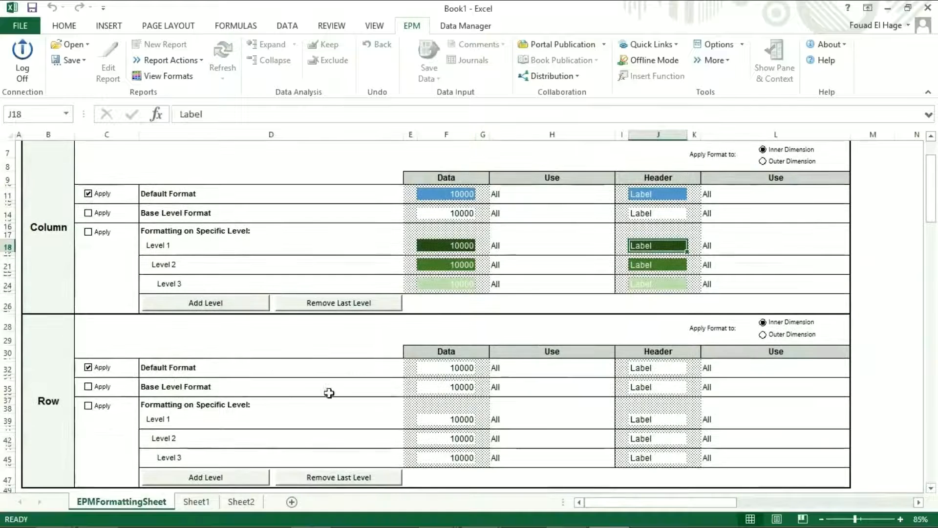
pyautogui.click(432, 368)
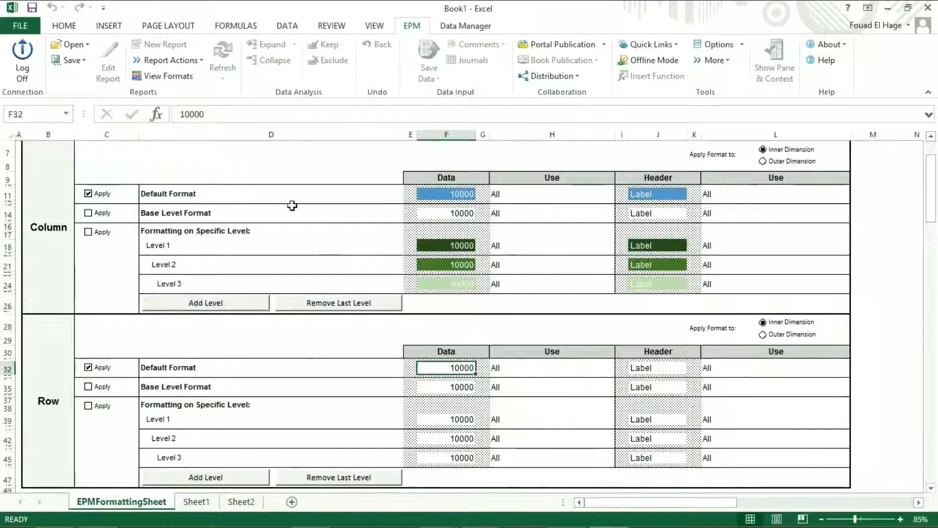
pyautogui.click(72, 28)
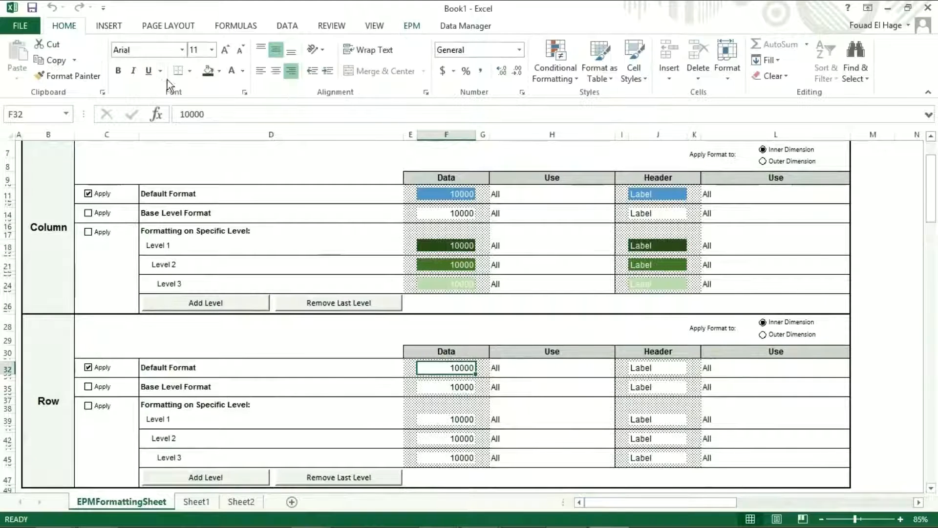
pyautogui.click(219, 71)
pyautogui.click(219, 177)
pyautogui.click(640, 367)
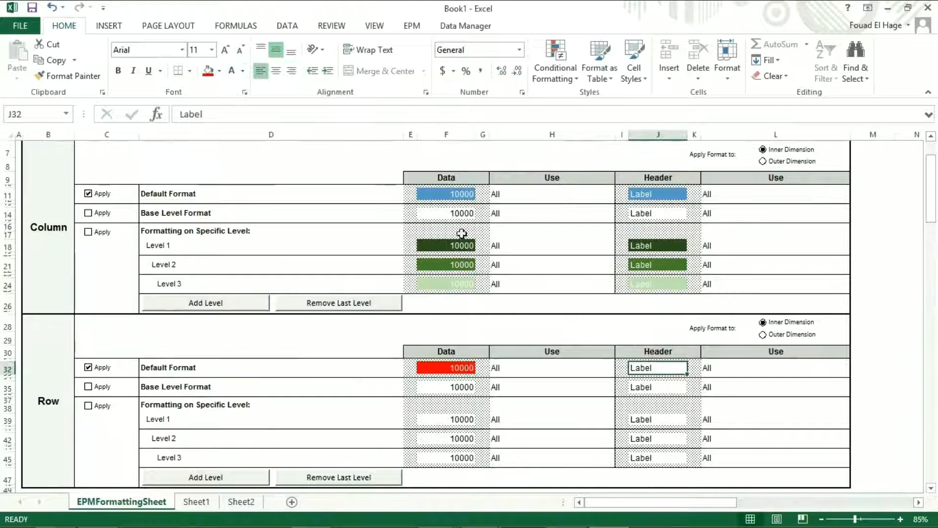
pyautogui.click(209, 71)
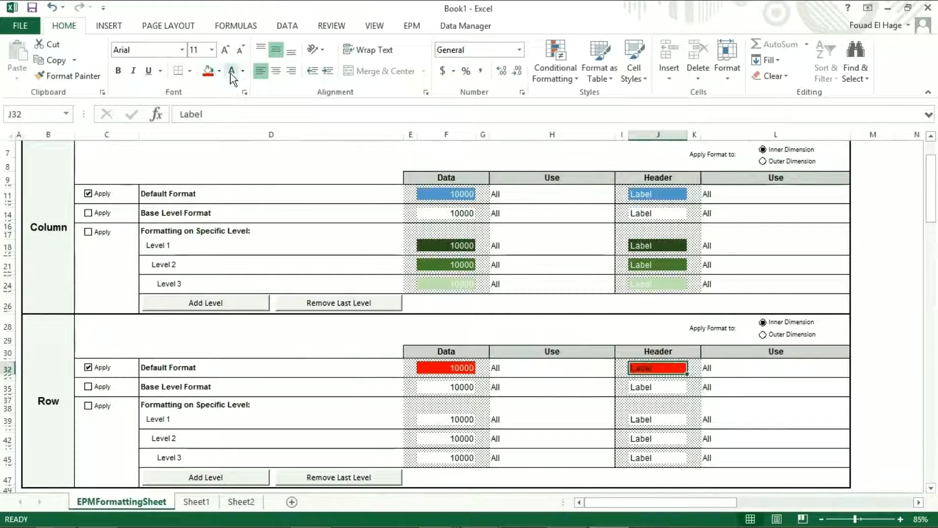
# - Refresh the Sheet1 report to apply the red default row format
pyautogui.click(196, 502)
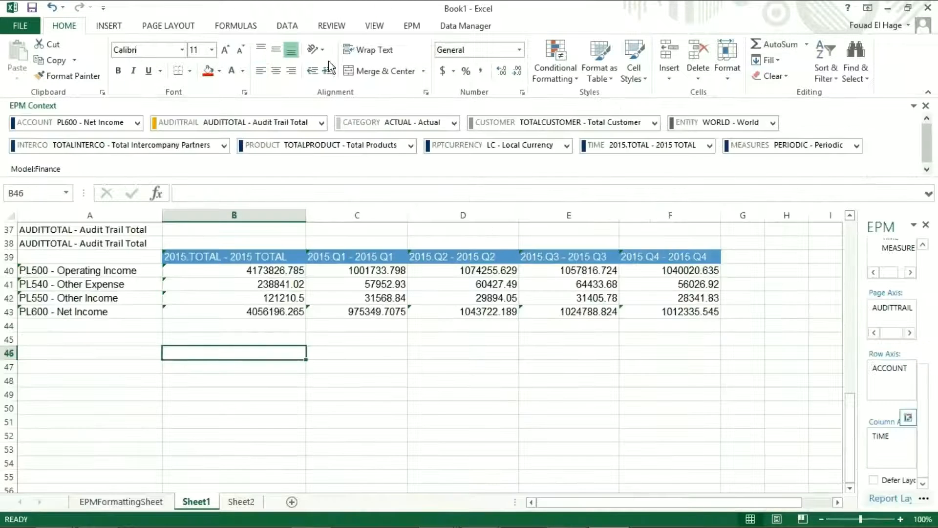
pyautogui.click(412, 26)
pyautogui.click(228, 49)
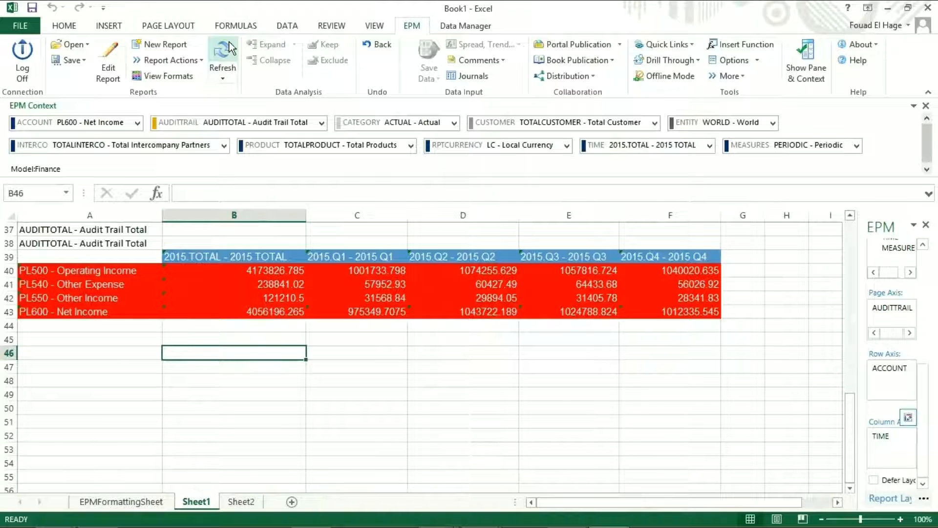
# - Enable Formatting on Specific Level in the Row section and give its Level 1 data sample a dark gray fill and white font
pyautogui.click(137, 501)
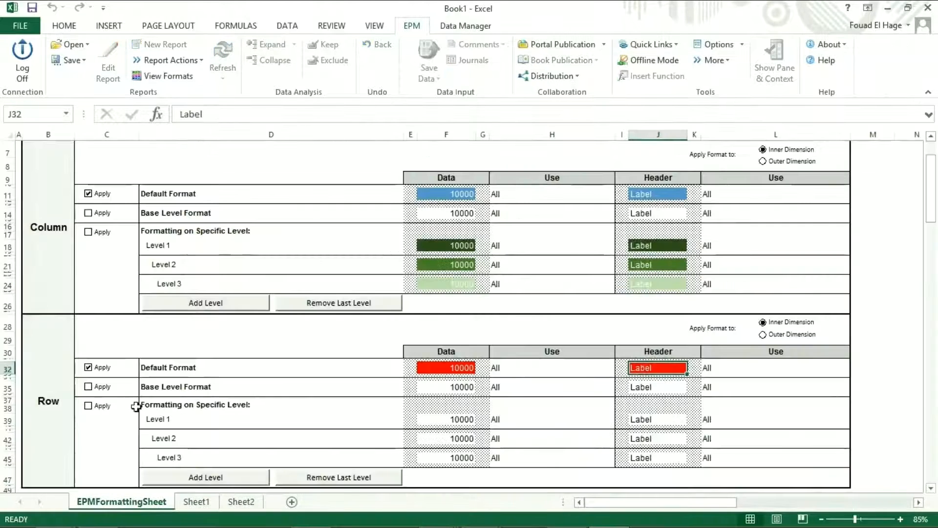
pyautogui.click(89, 406)
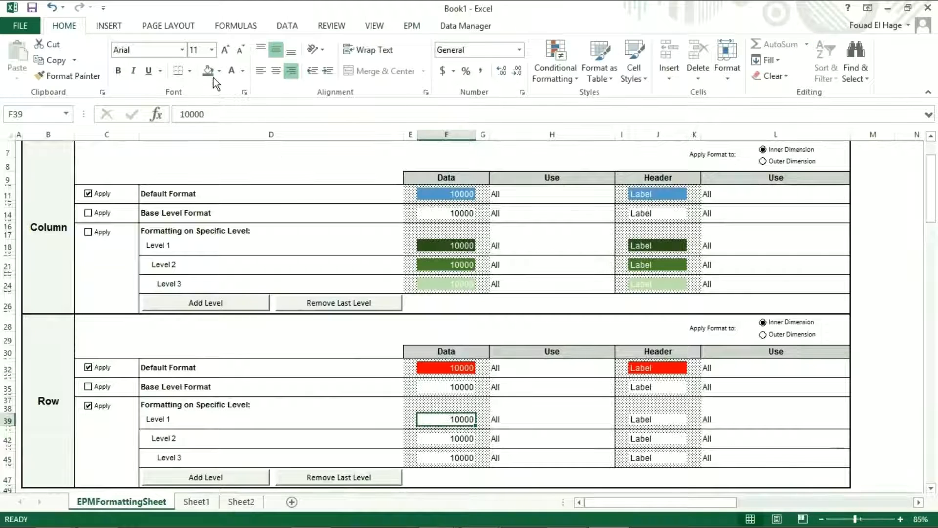
pyautogui.click(210, 71)
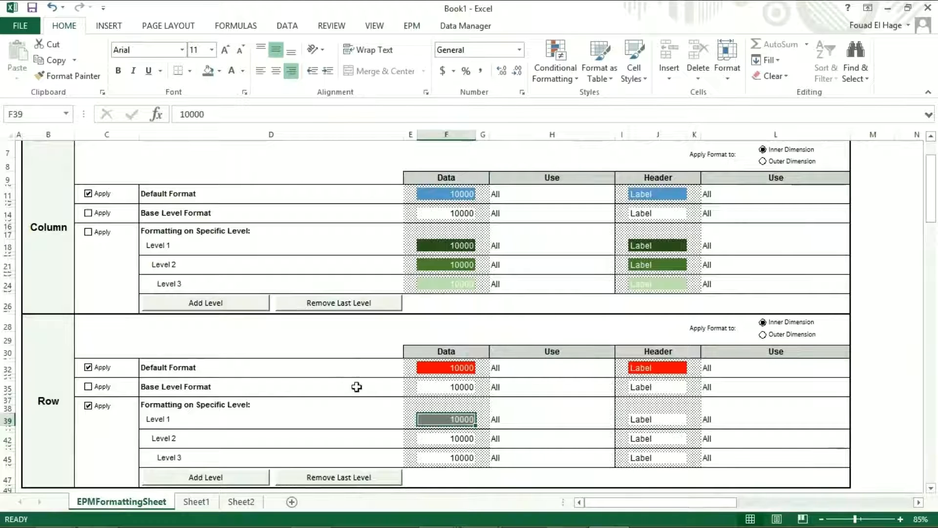
# - Fill the Row section's Level 2 data sample medium gray and Level 3 data sample light gray, both with white font
pyautogui.click(450, 441)
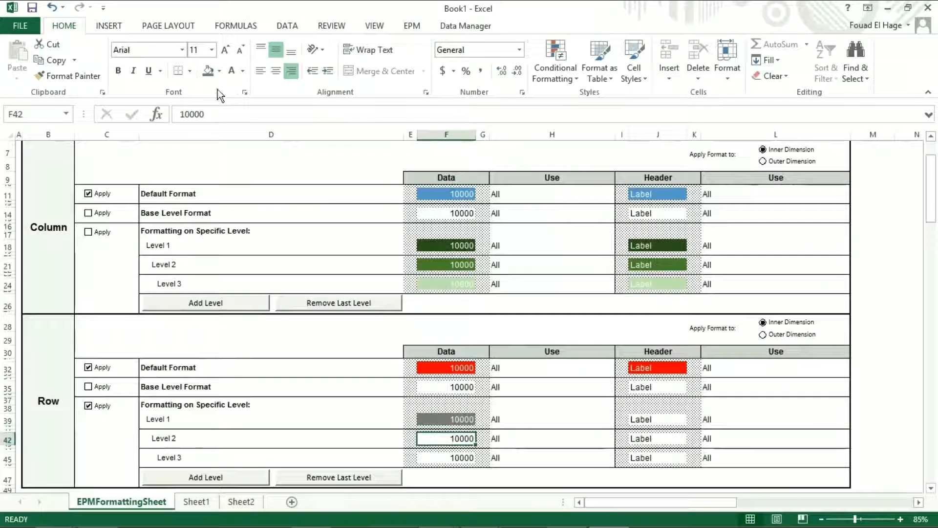
pyautogui.click(220, 71)
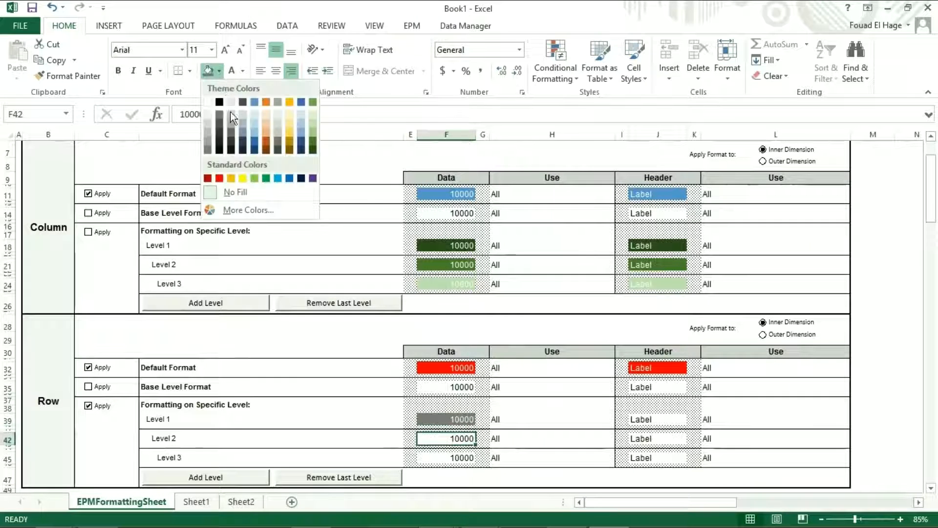
pyautogui.click(207, 146)
pyautogui.click(233, 72)
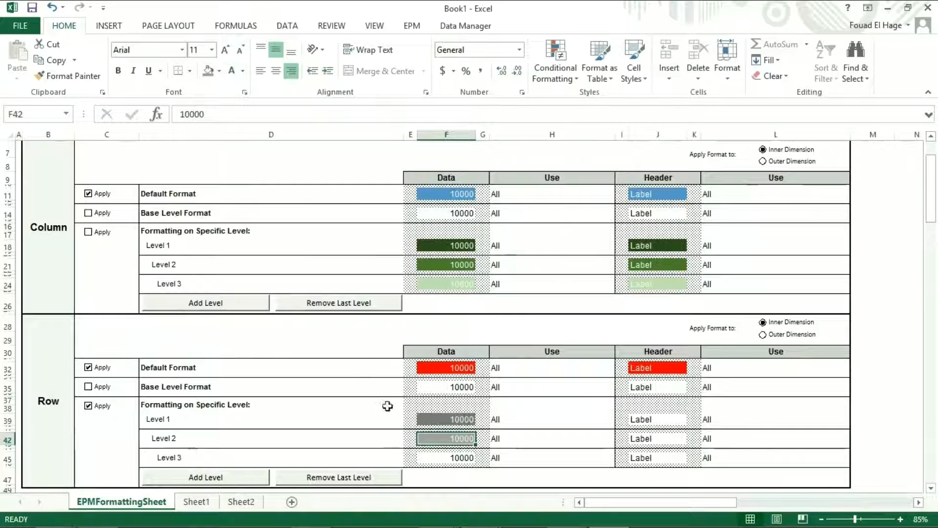
pyautogui.click(444, 461)
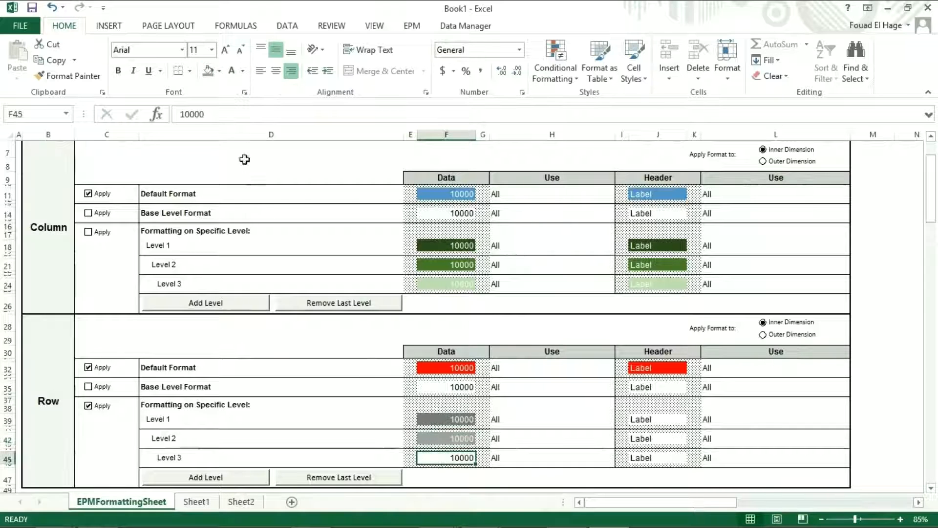
pyautogui.click(218, 71)
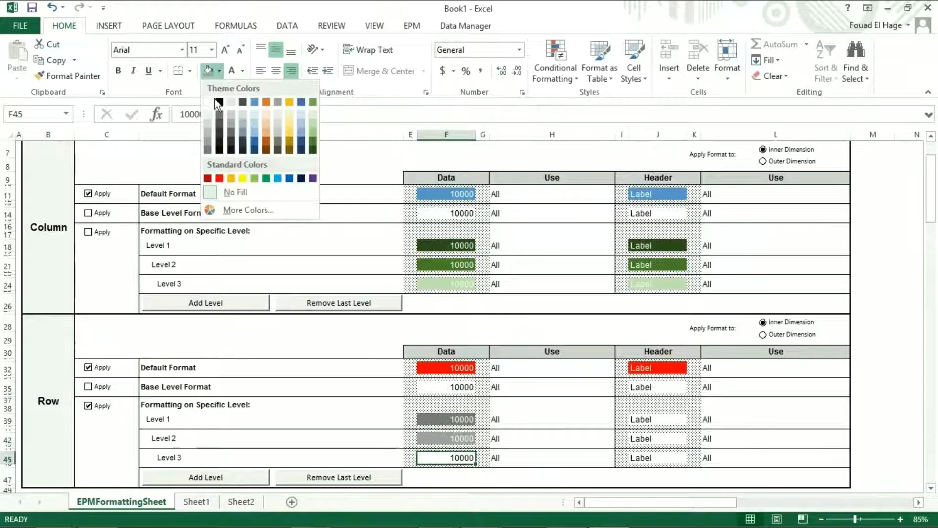
pyautogui.click(207, 130)
# - Copy the formatting of the Row section's Level 1 to 3 data samples to their header samples with Format Painter
pyautogui.moveTo(445, 418); pyautogui.dragTo(446, 459)
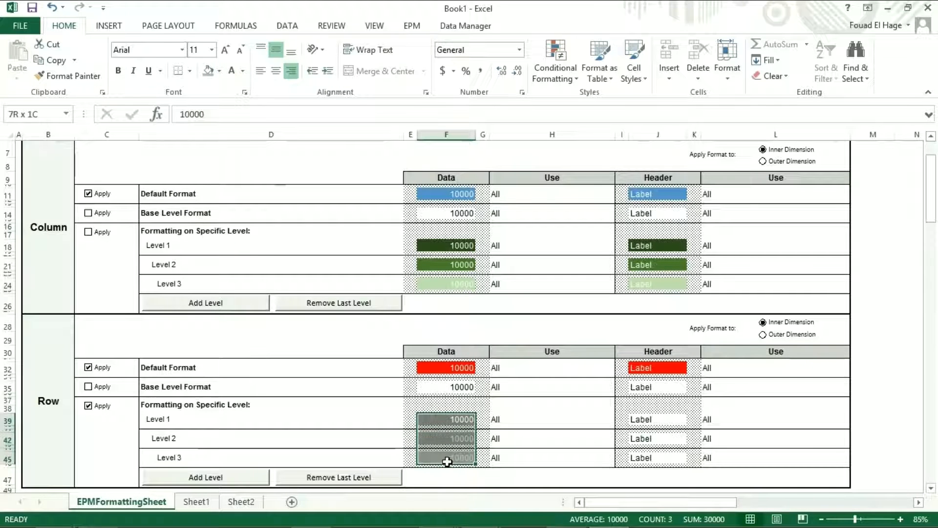
pyautogui.click(74, 76)
pyautogui.moveTo(648, 421); pyautogui.dragTo(646, 460)
pyautogui.click(533, 409)
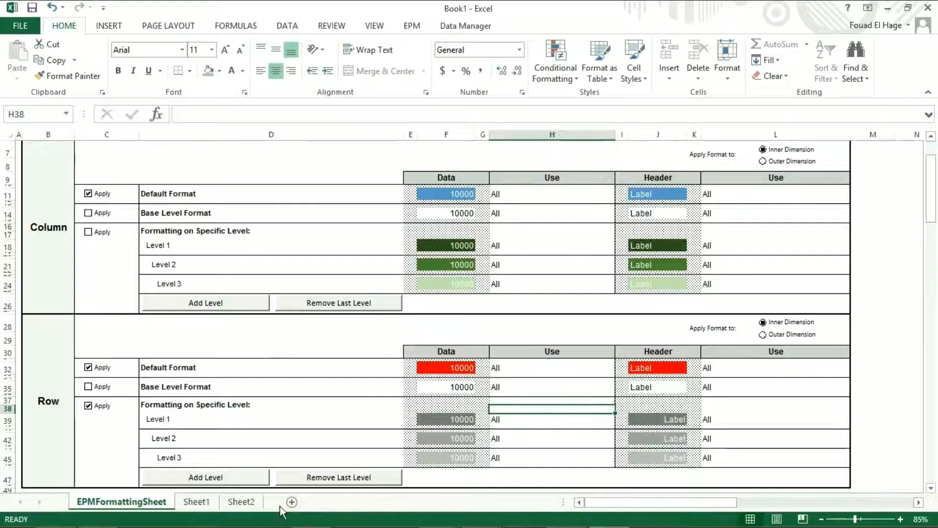
# - Refresh the Sheet1 report to apply the gray level formatting defined for the rows
pyautogui.click(196, 501)
pyautogui.click(408, 27)
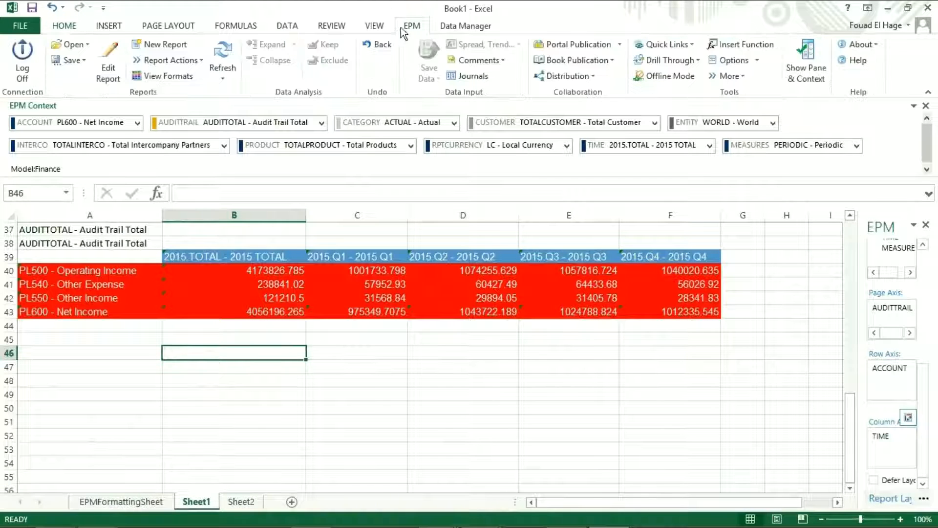
pyautogui.click(219, 48)
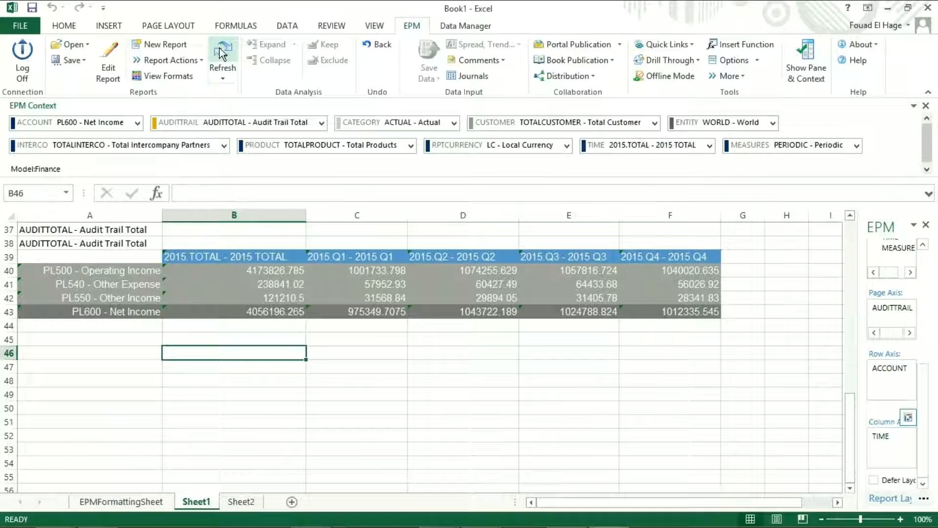
# - Set Hierarchy Level Formatting to Priority to Column Format in EPMFormattingSheet and refresh the Sheet1 report
pyautogui.click(144, 502)
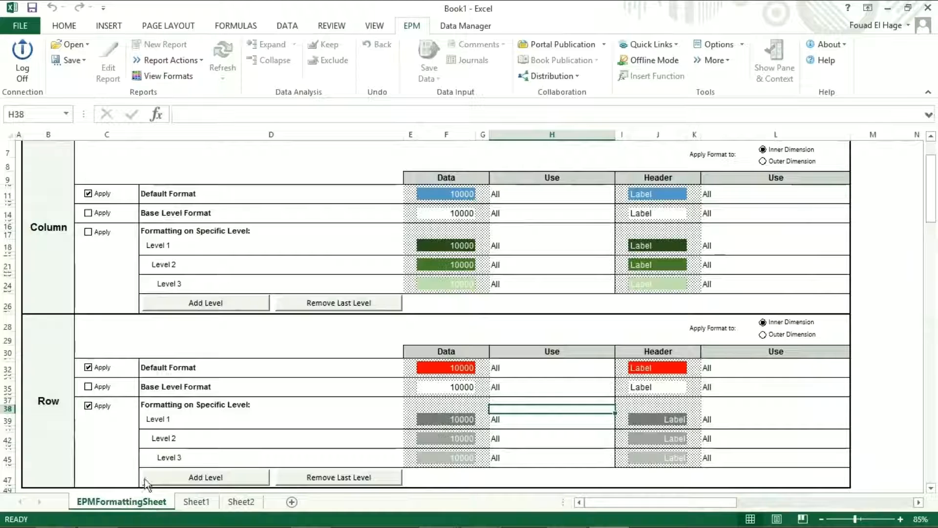
pyautogui.scroll(1, 164, 376)
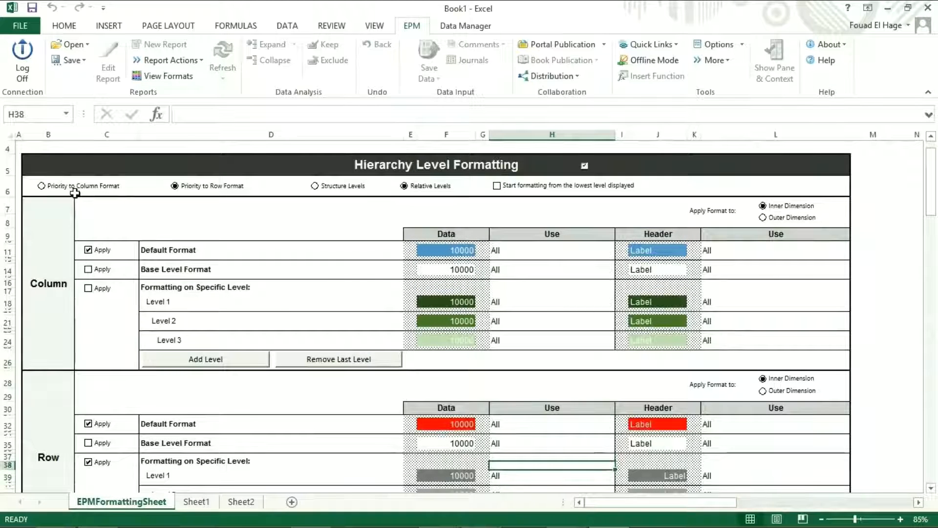
pyautogui.click(41, 186)
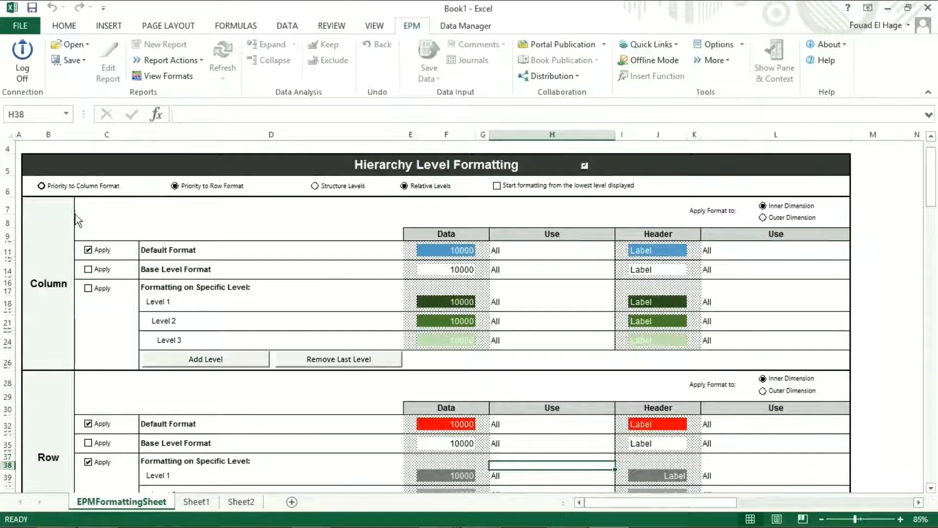
pyautogui.click(198, 505)
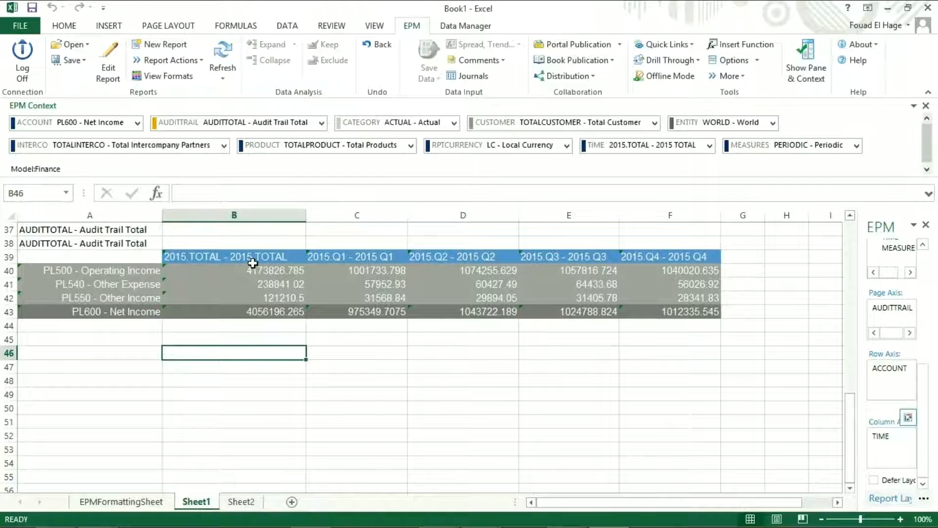
pyautogui.click(223, 51)
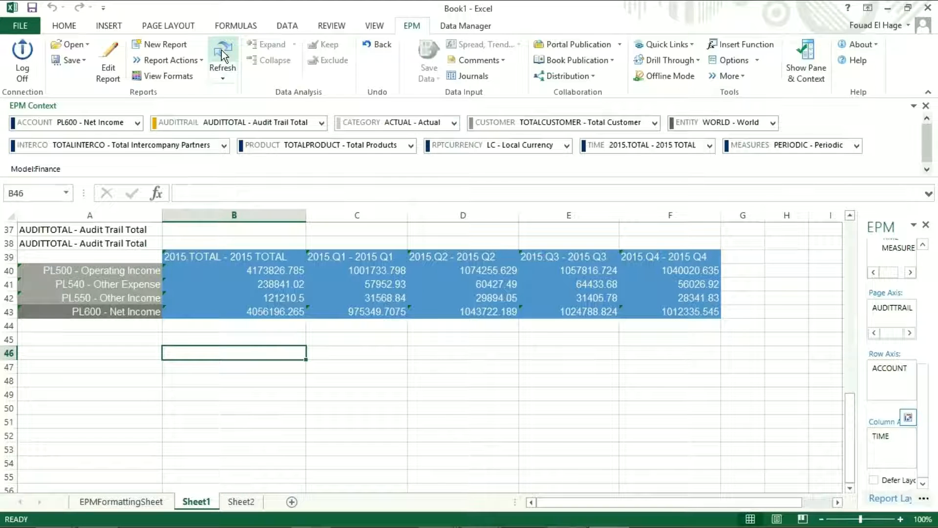
# - Enable Formatting on Specific Level in the hierarchy Column section, refresh the Sheet1 report and check its total and quarter columns
pyautogui.click(152, 503)
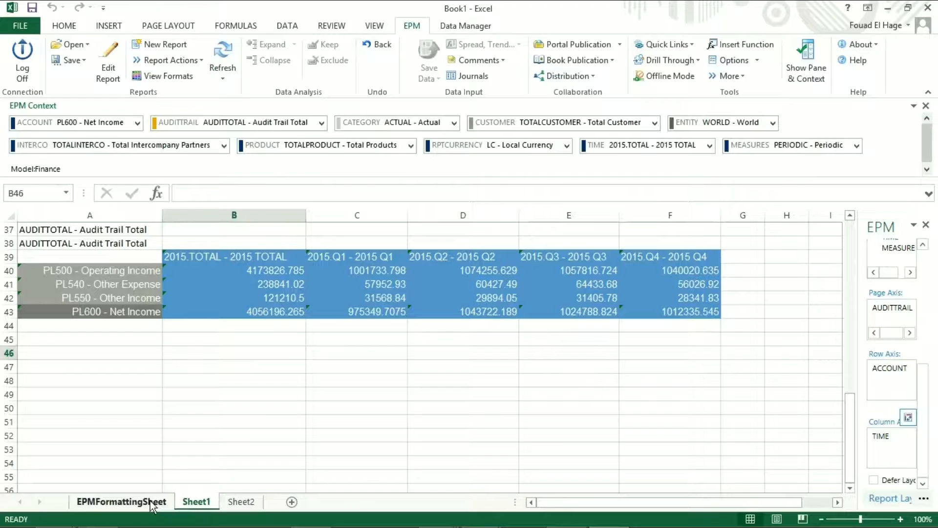
pyautogui.scroll(-2, 126, 399)
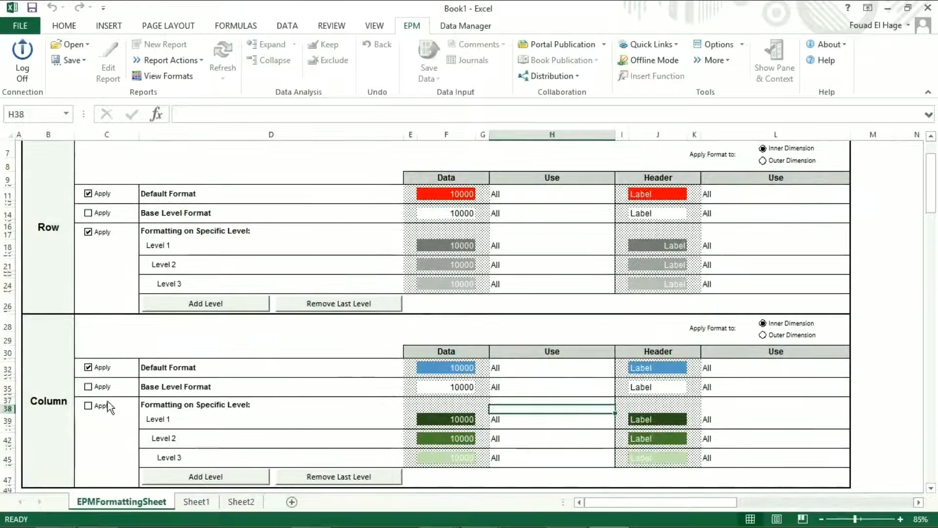
pyautogui.click(98, 406)
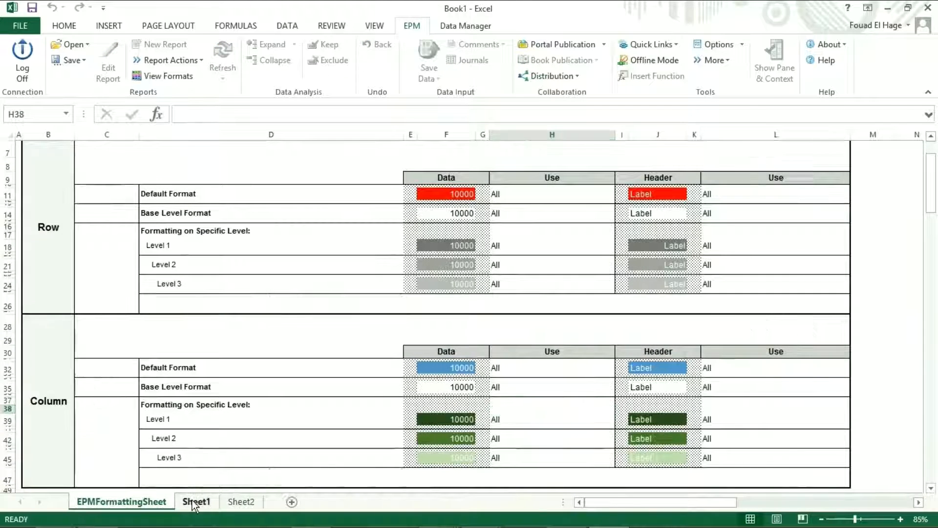
pyautogui.click(194, 504)
pyautogui.click(227, 51)
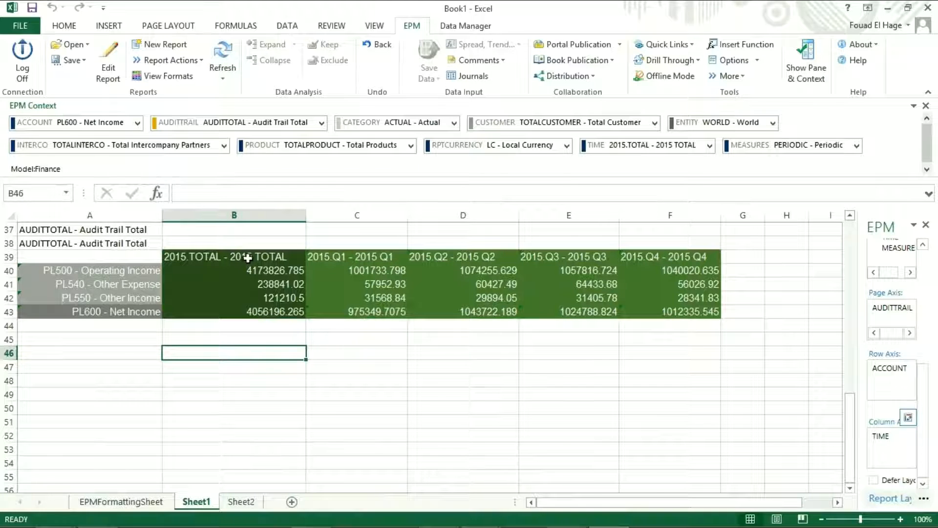
pyautogui.moveTo(248, 258); pyautogui.dragTo(253, 310)
pyautogui.moveTo(313, 258); pyautogui.dragTo(641, 310)
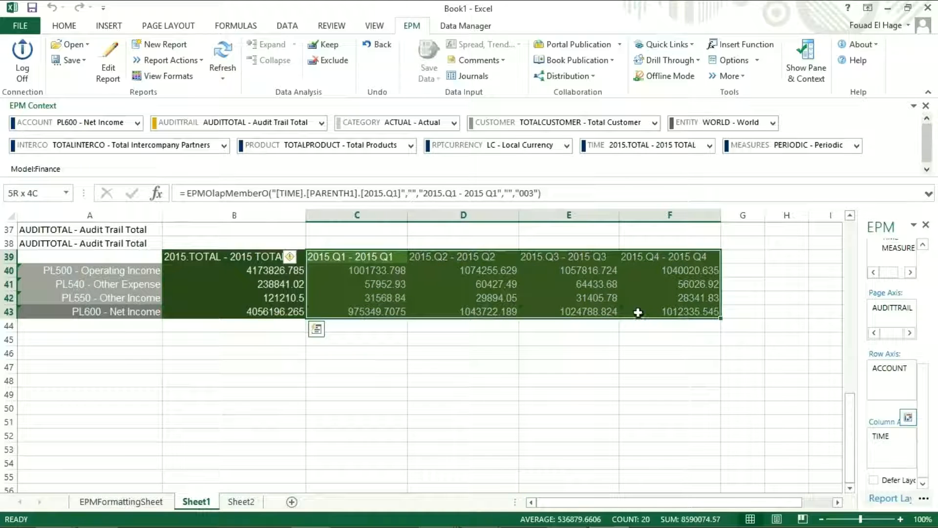
pyautogui.click(334, 369)
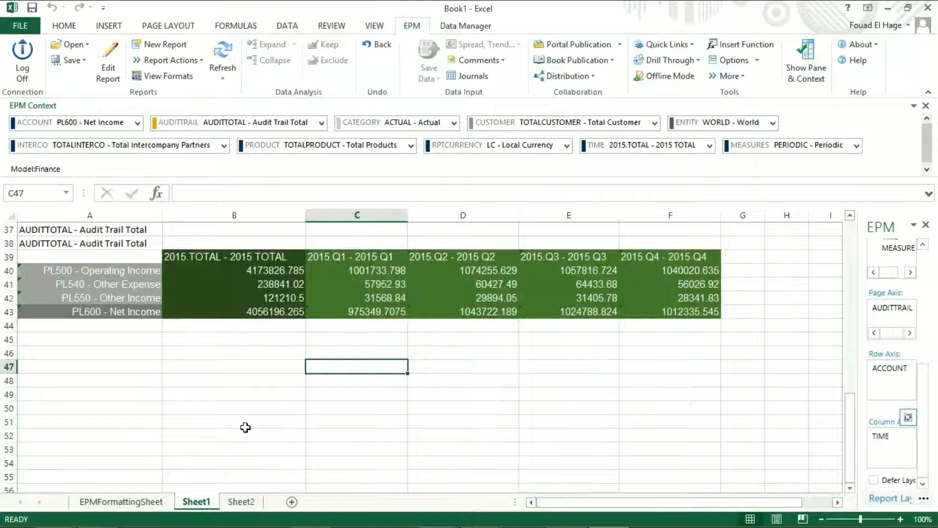
# - Enable Dimension Member/Property Formatting in EPMFormattingSheet and set it to Priority to Row Format
pyautogui.click(161, 501)
pyautogui.scroll(-10, 412, 392)
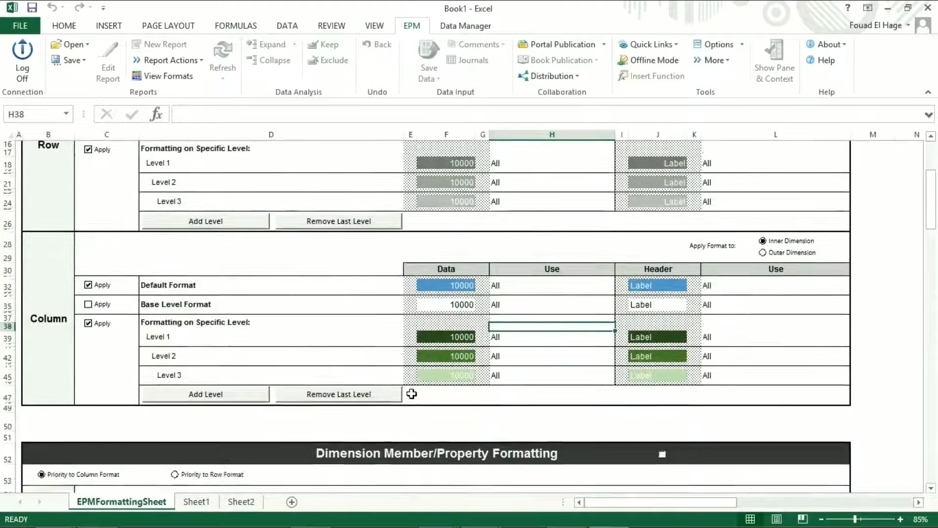
pyautogui.scroll(-4, 417, 393)
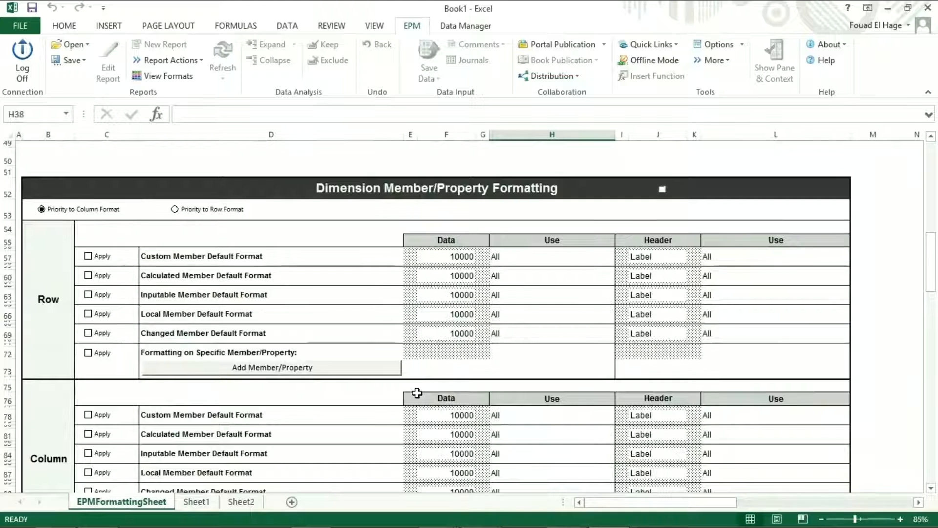
pyautogui.scroll(-1, 417, 393)
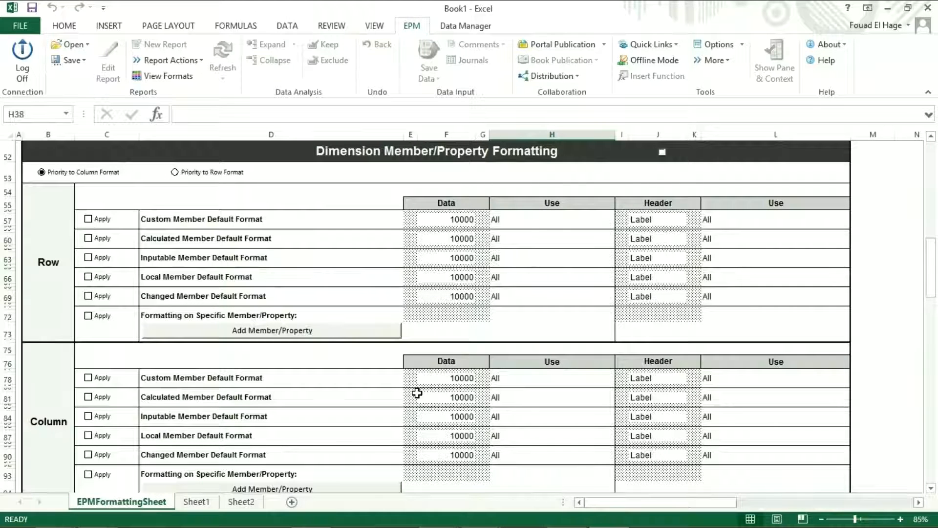
pyautogui.click(662, 153)
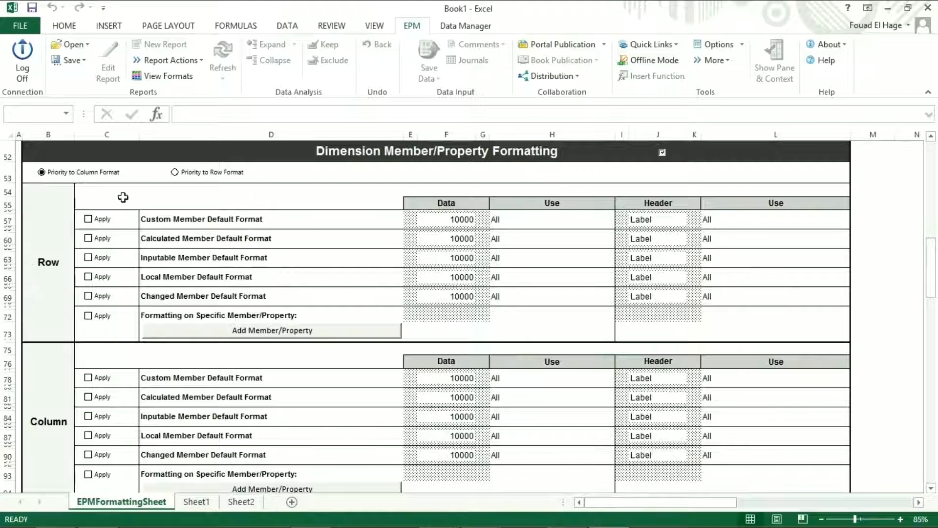
pyautogui.click(174, 172)
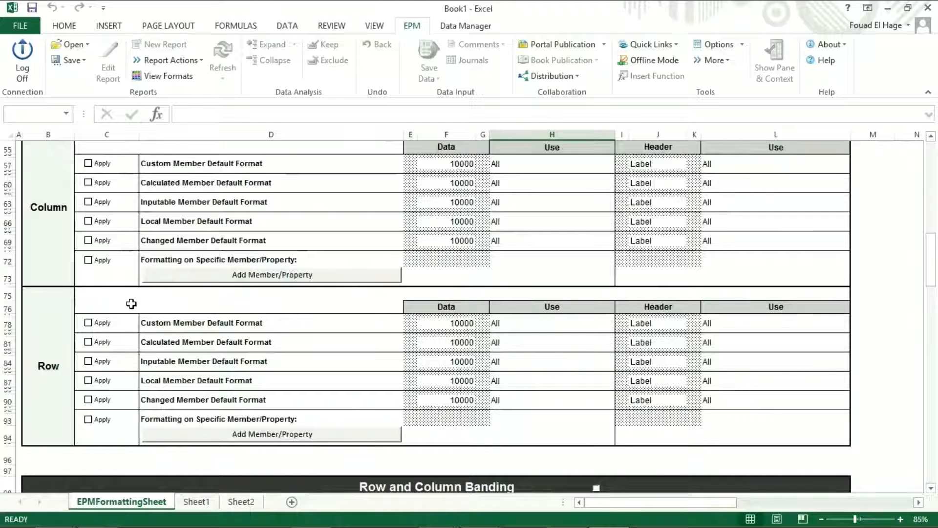
# - Find the ACCOUNT member Operating Income and add it to the Row section's Formatting on Specific Member/Property
pyautogui.click(282, 435)
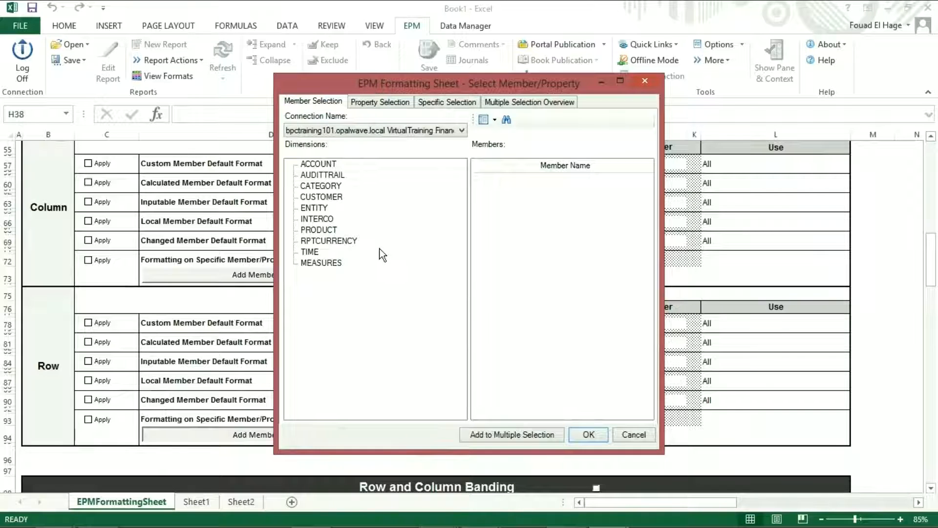
pyautogui.click(324, 165)
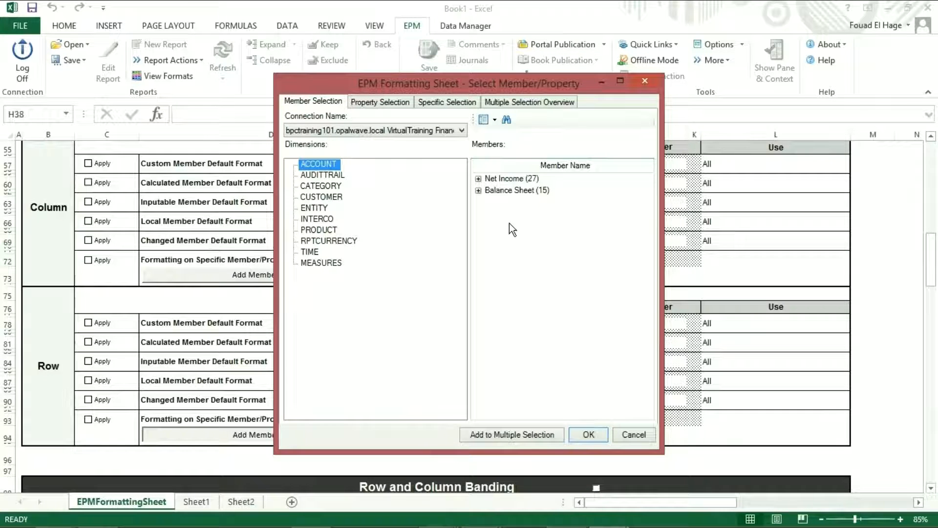
pyautogui.click(506, 120)
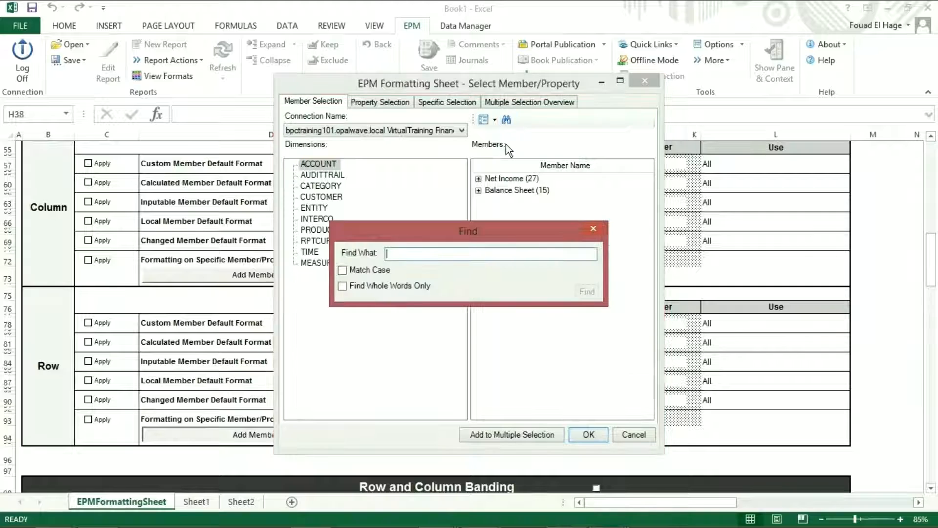
pyautogui.write('operating income')
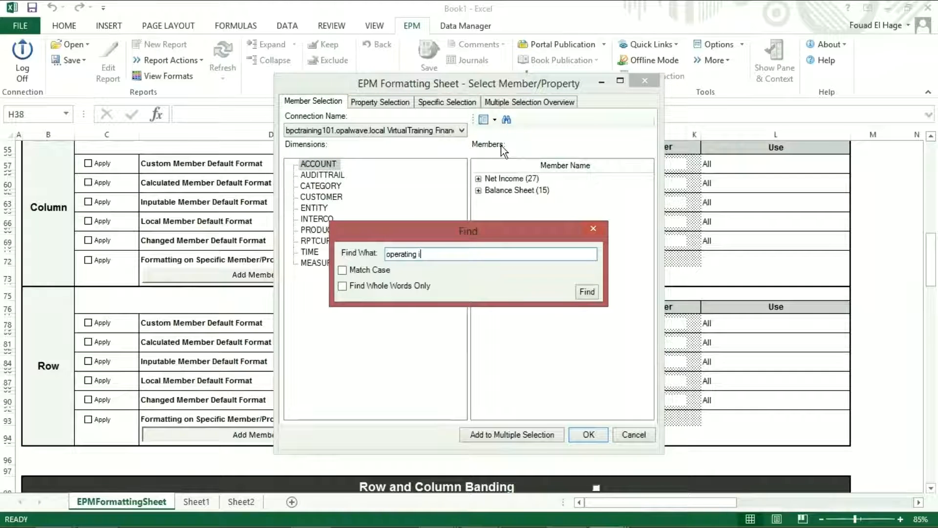
pyautogui.press('Return')
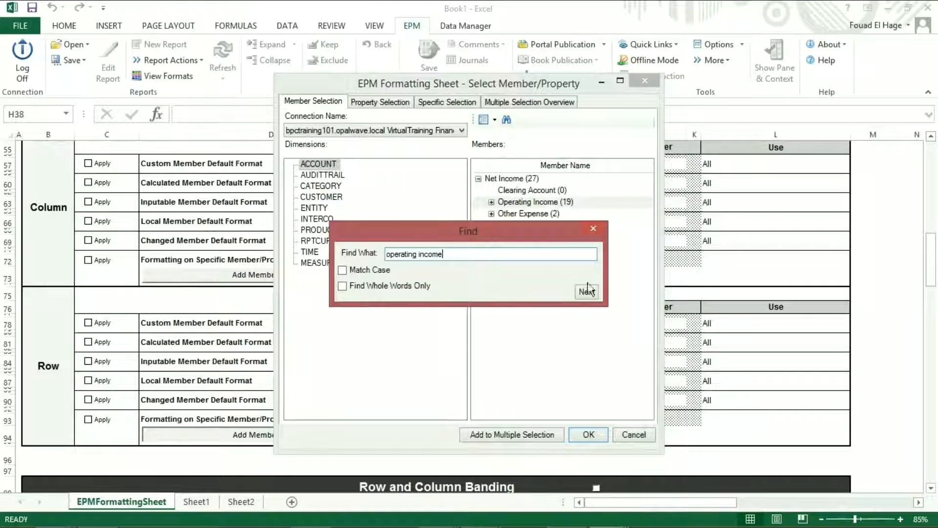
pyautogui.click(594, 229)
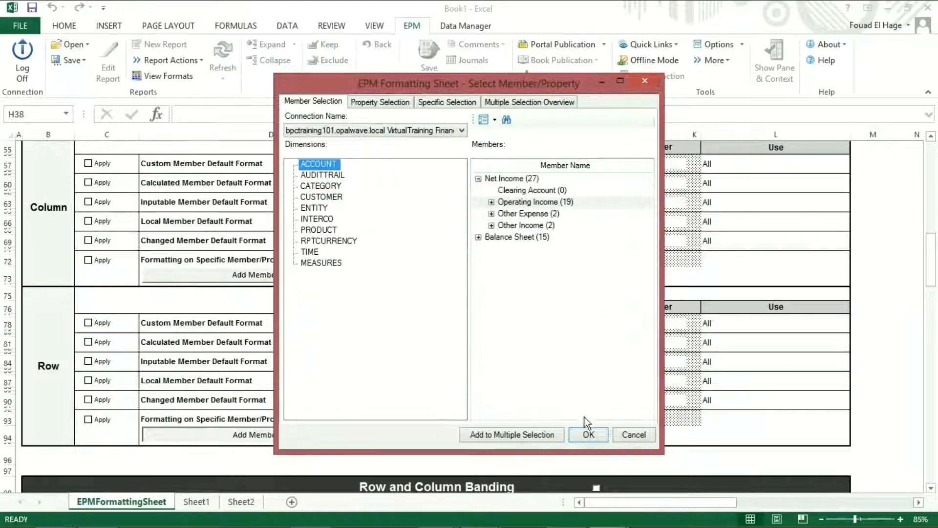
pyautogui.click(553, 202)
pyautogui.click(589, 435)
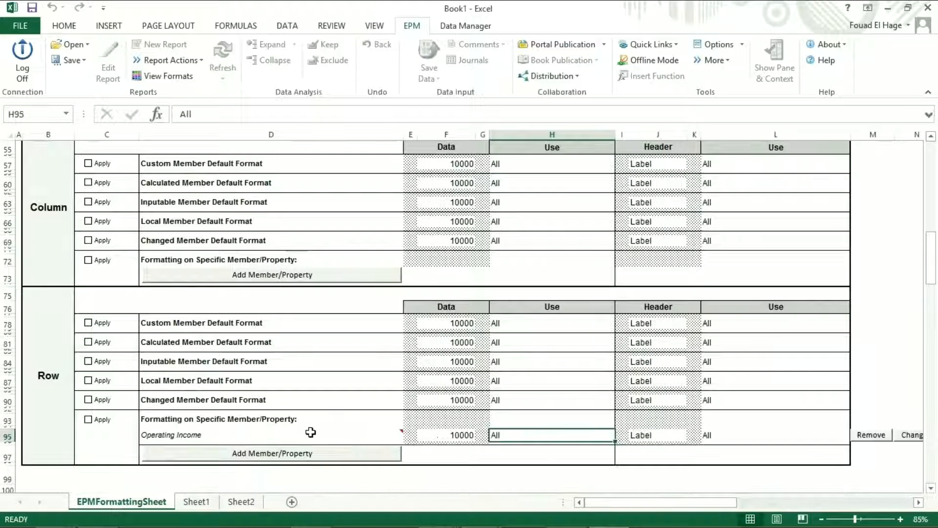
pyautogui.click(311, 433)
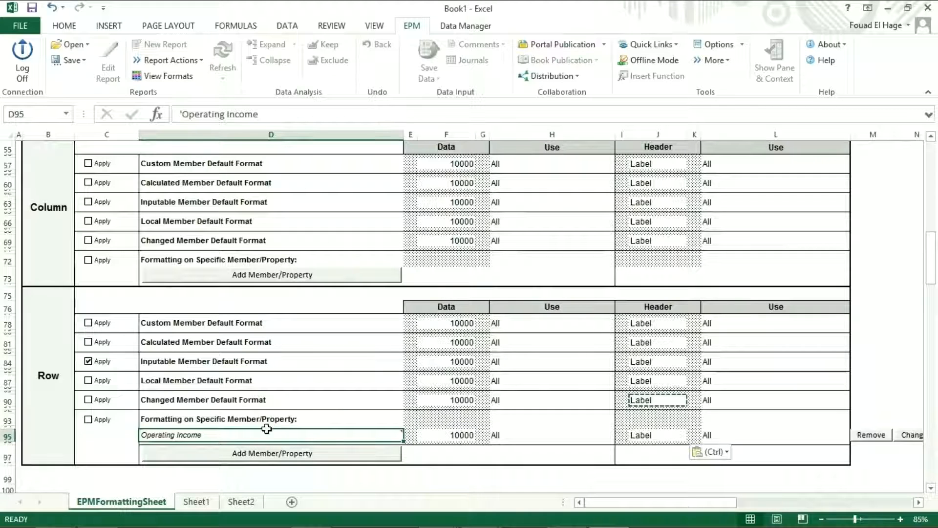
# - Enable Formatting on Specific Member/Property for rows and give Operating Income's data and header samples a red fill and white font
pyautogui.click(90, 421)
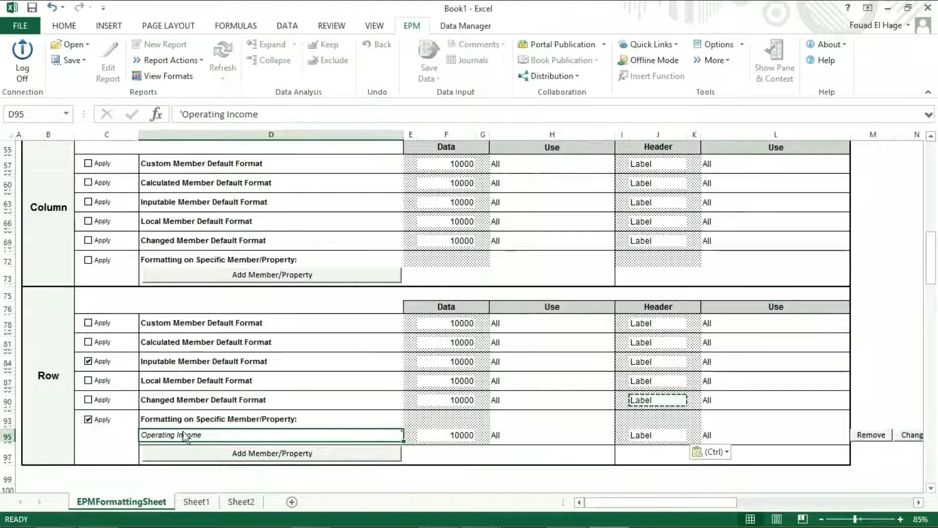
pyautogui.click(449, 436)
pyautogui.click(74, 26)
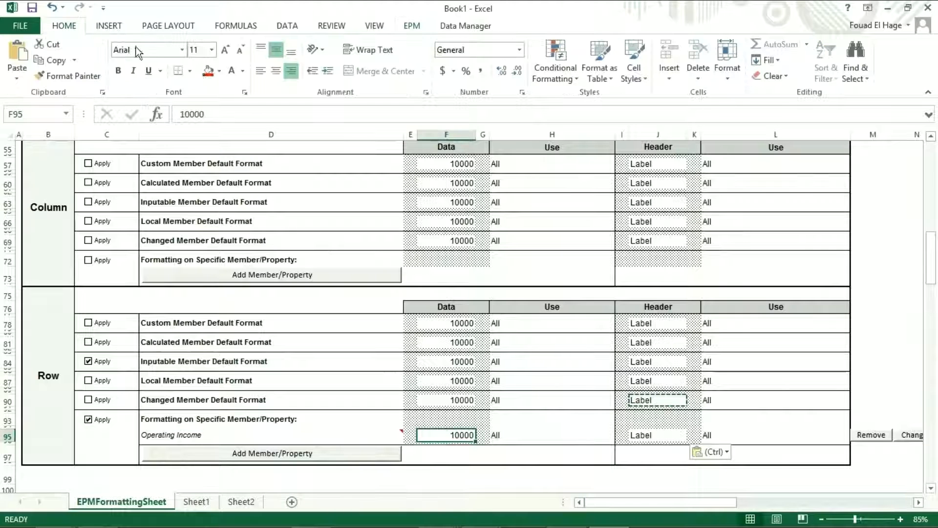
pyautogui.click(208, 71)
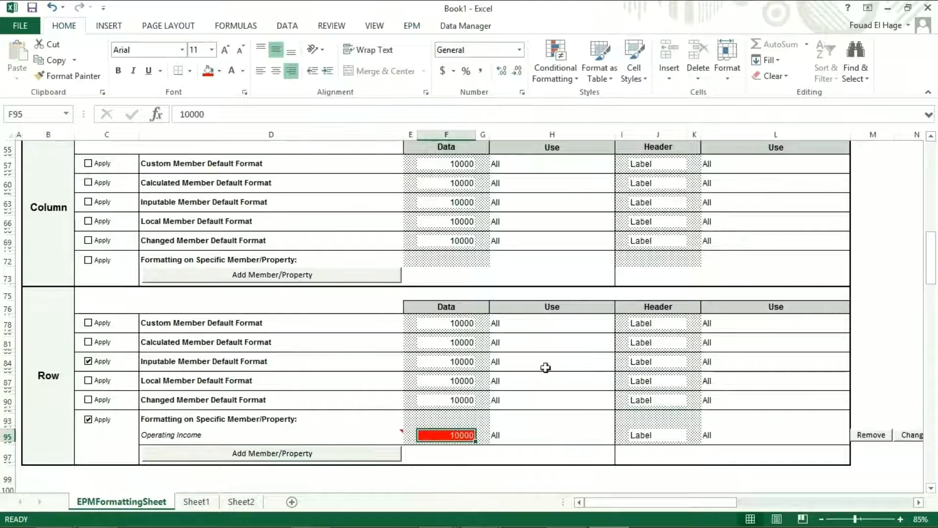
pyautogui.click(643, 433)
pyautogui.click(208, 71)
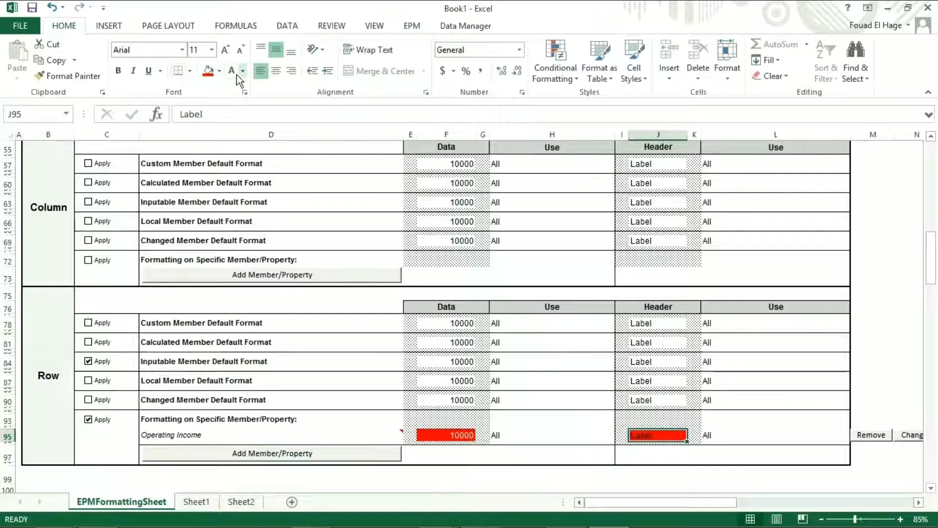
pyautogui.click(233, 73)
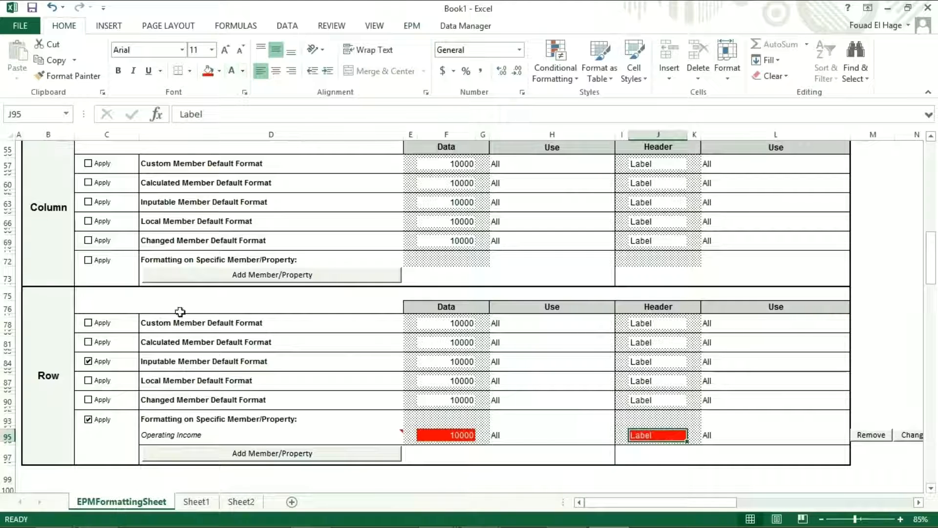
# - Refresh the Sheet1 report to apply the red Operating Income member format
pyautogui.click(196, 504)
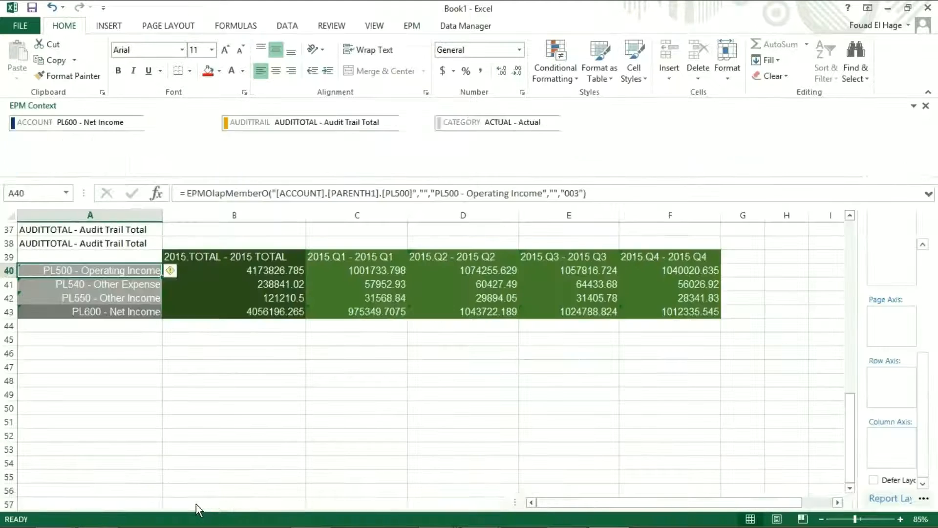
pyautogui.click(418, 29)
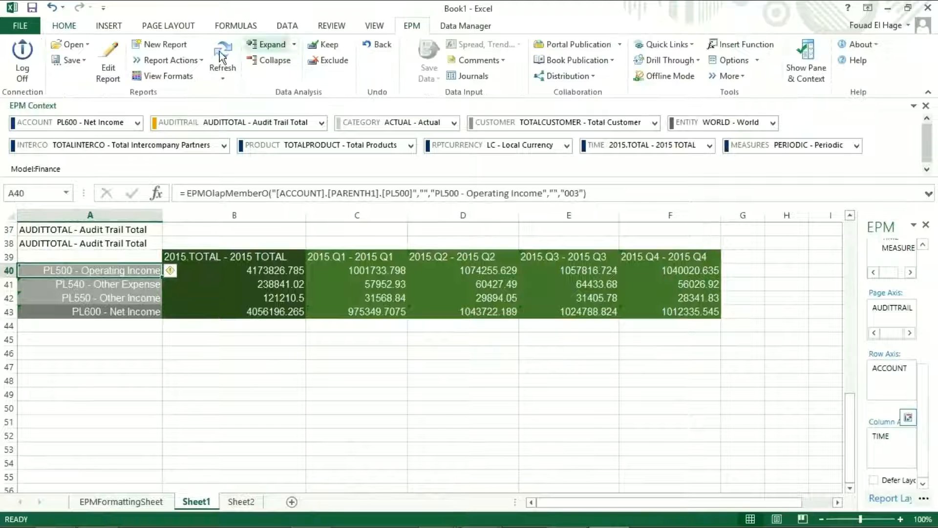
pyautogui.click(220, 53)
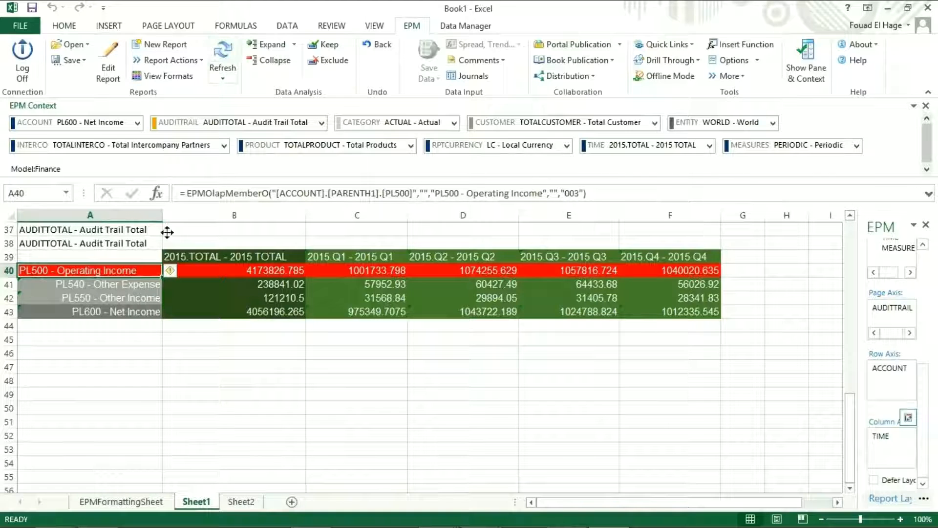
# - Enable Row and Column Banding in EPMFormattingSheet and set it to Priority to Row Format
pyautogui.click(149, 504)
pyautogui.scroll(-3, 368, 370)
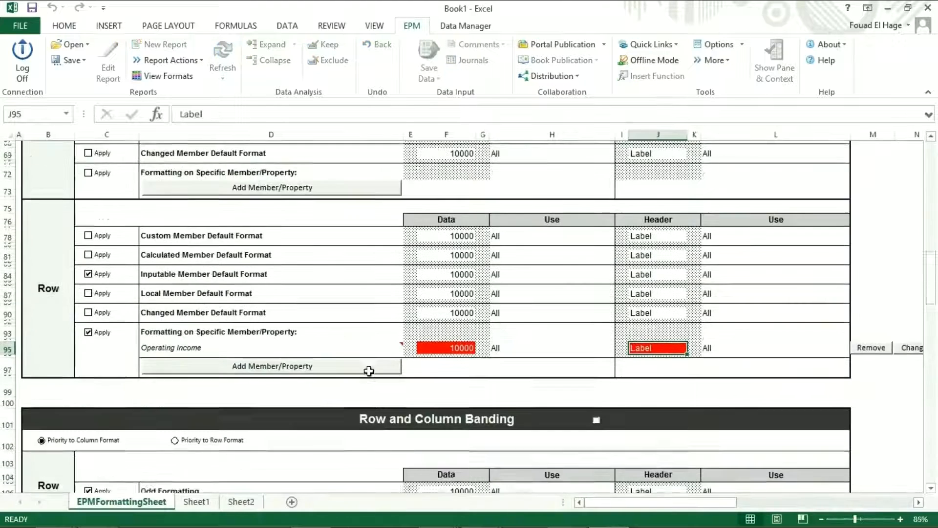
pyautogui.scroll(-3, 376, 364)
pyautogui.scroll(1, 394, 345)
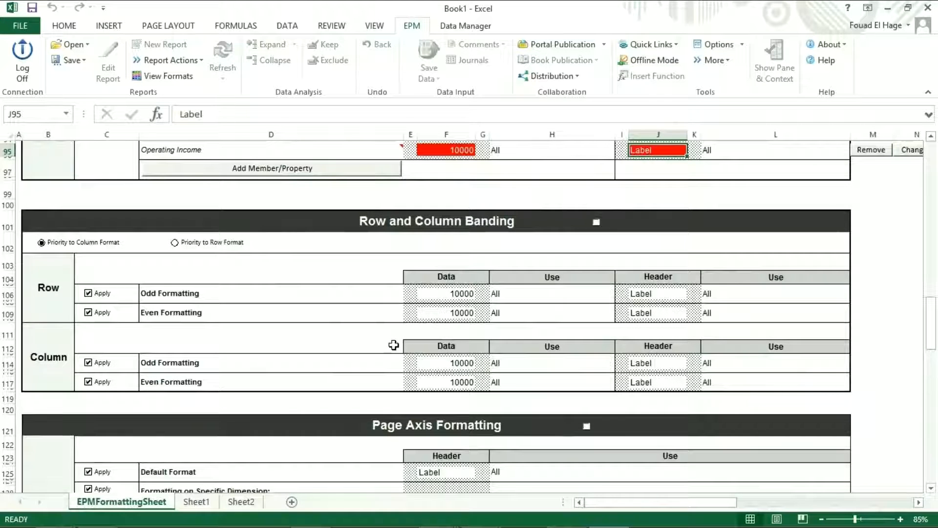
pyautogui.click(597, 223)
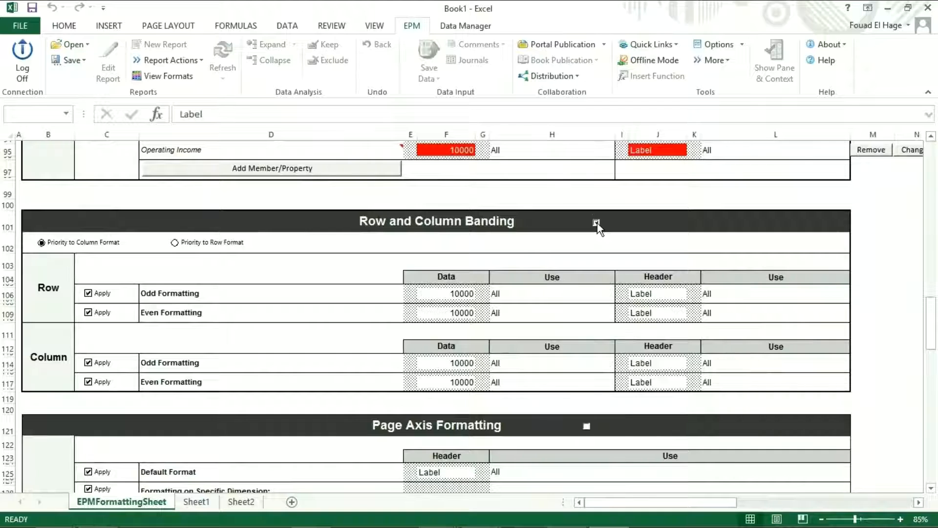
pyautogui.click(186, 243)
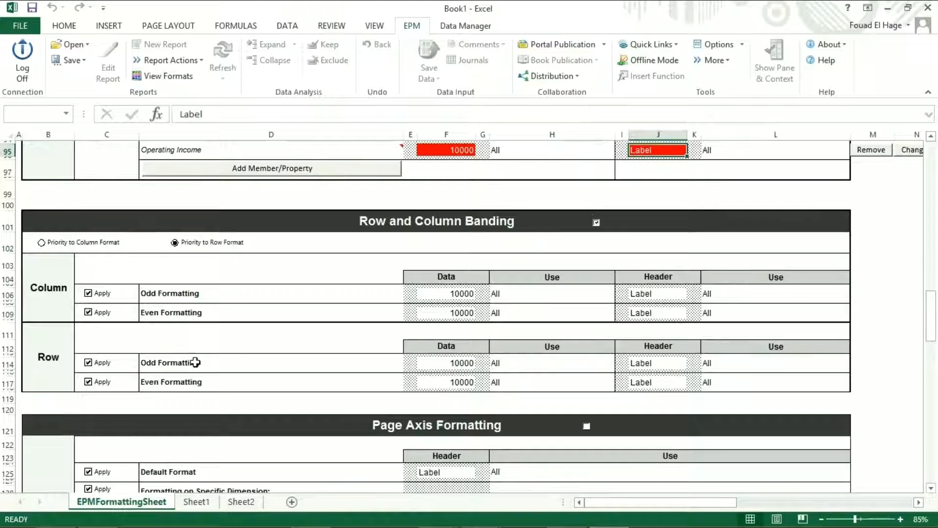
# - Give the Row banding's Odd Formatting data and header samples a yellow fill and bold blue font
pyautogui.click(431, 362)
pyautogui.click(64, 25)
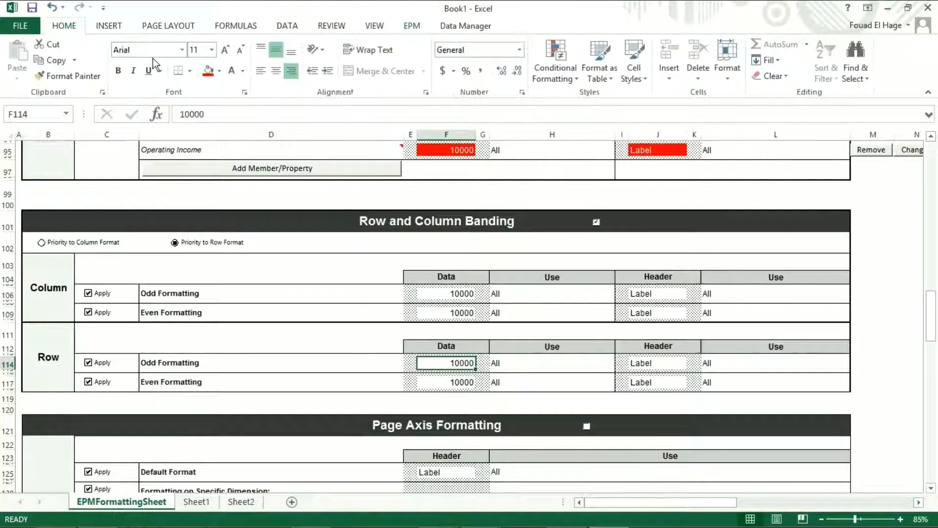
pyautogui.click(219, 71)
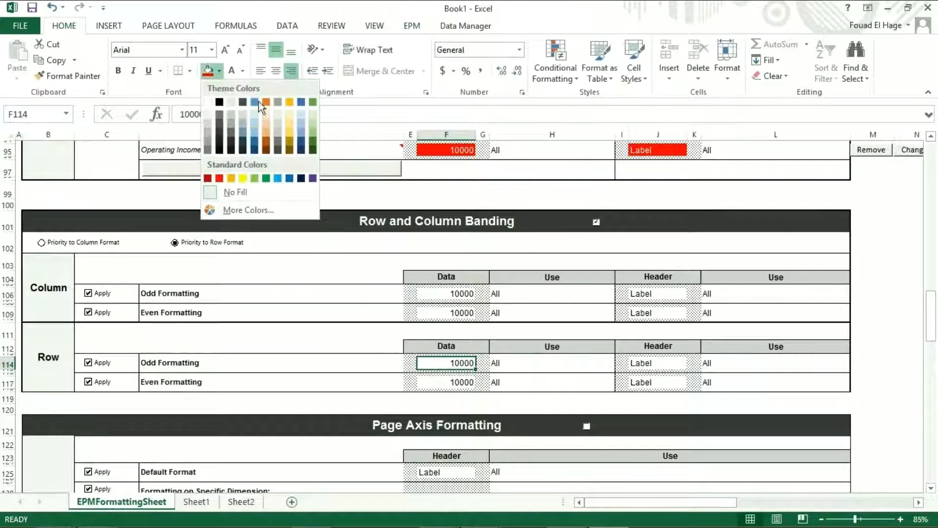
pyautogui.click(242, 178)
pyautogui.click(243, 71)
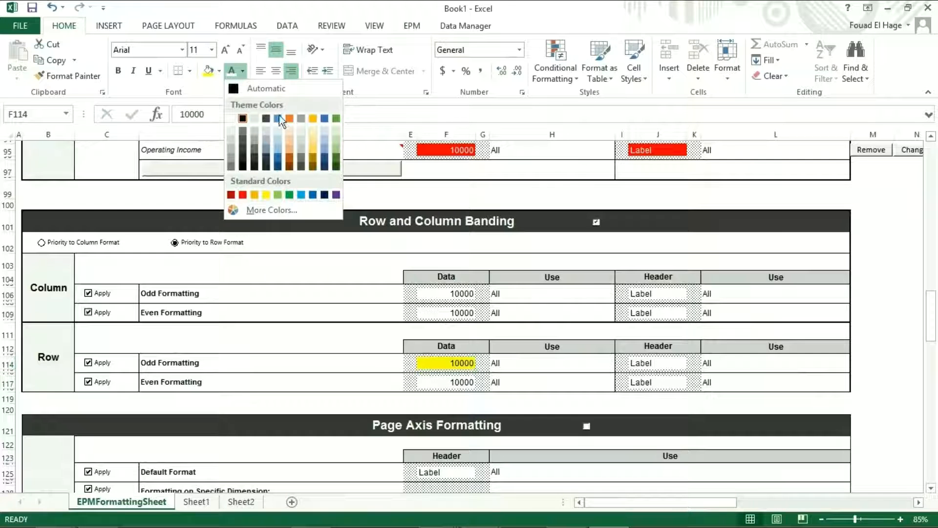
pyautogui.click(324, 118)
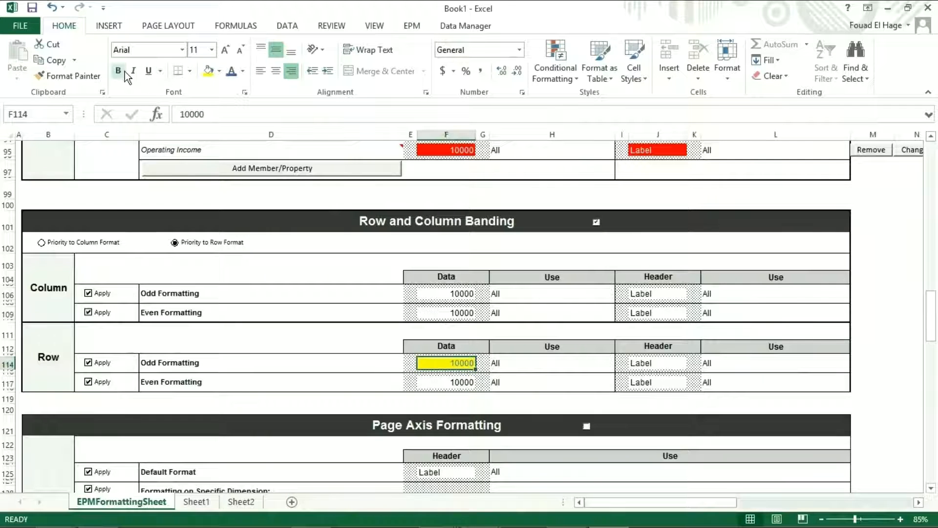
pyautogui.click(635, 361)
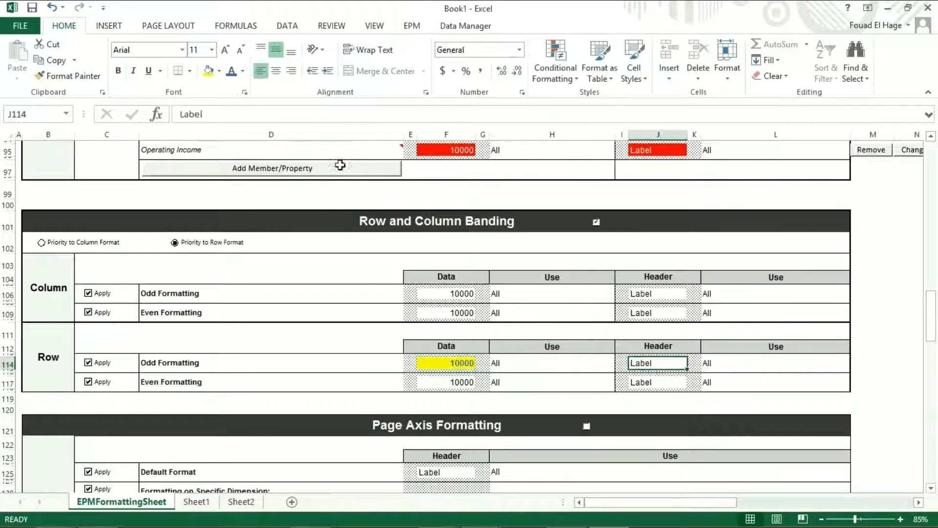
pyautogui.click(208, 70)
pyautogui.click(119, 74)
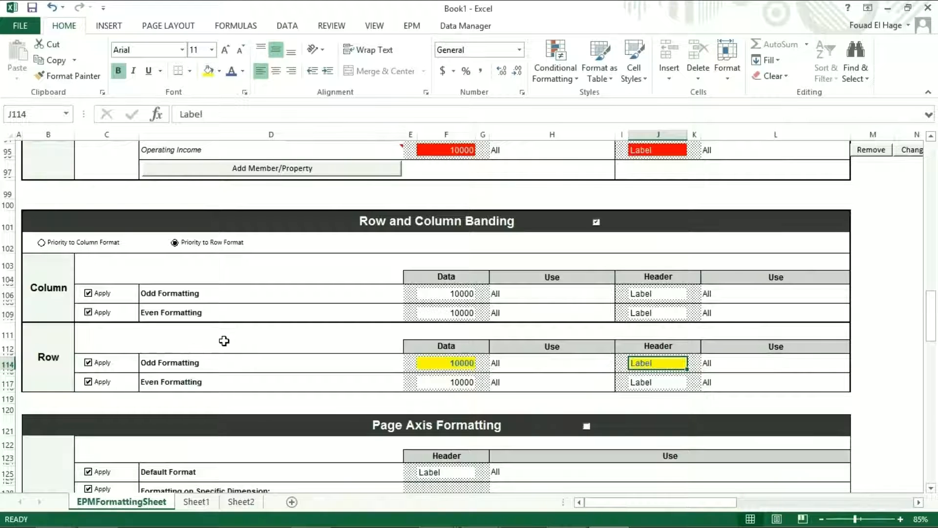
# - Refresh the Sheet1 report to apply the yellow odd-row banding
pyautogui.click(194, 502)
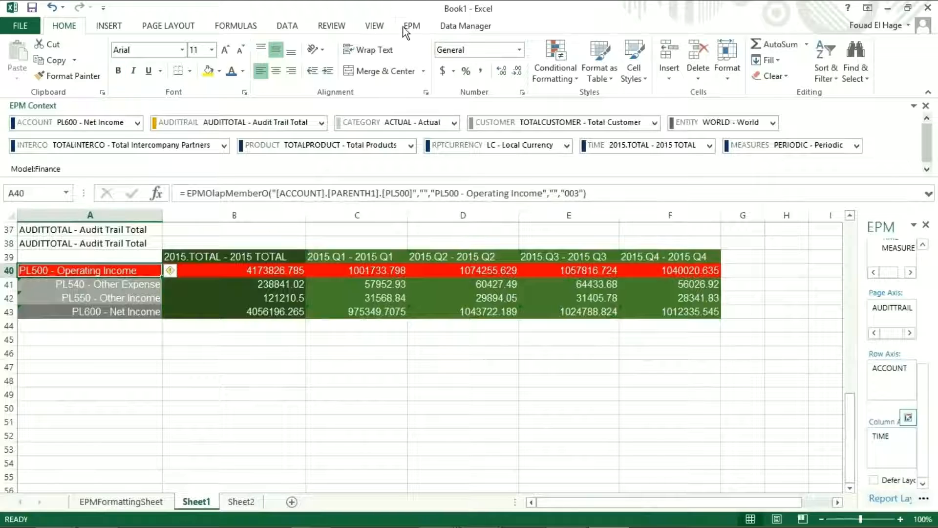
pyautogui.click(408, 26)
pyautogui.click(226, 51)
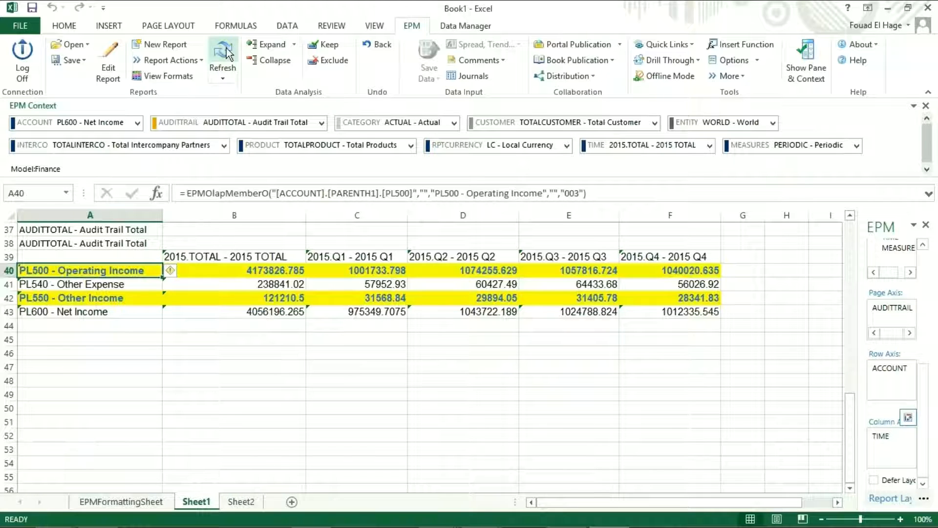
# - Enable Page Axis Formatting in EPMFormattingSheet and give its Default Format header sample a red fill and bold white font
pyautogui.click(149, 503)
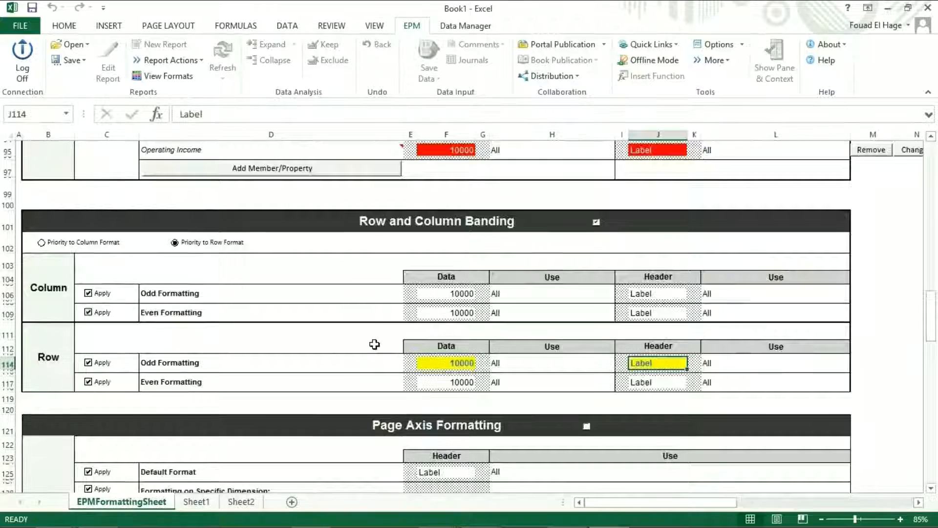
pyautogui.scroll(-5, 374, 345)
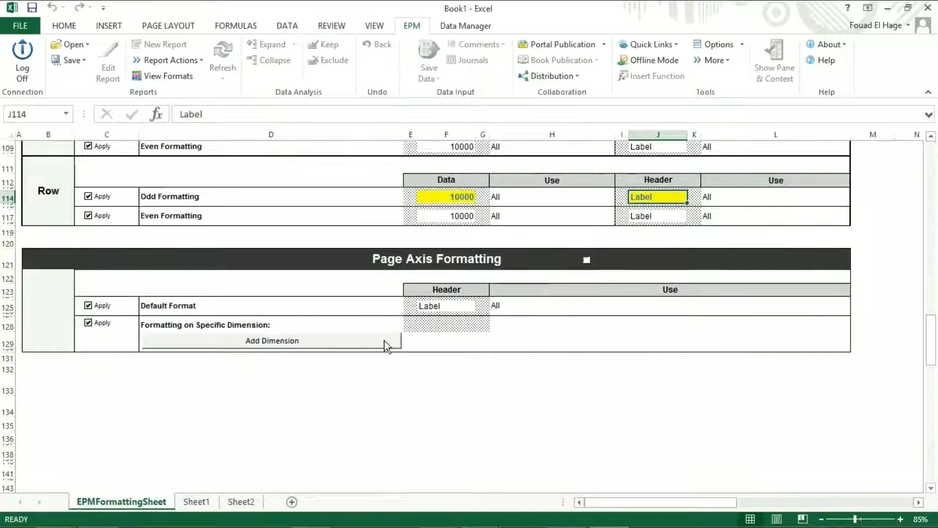
pyautogui.click(588, 262)
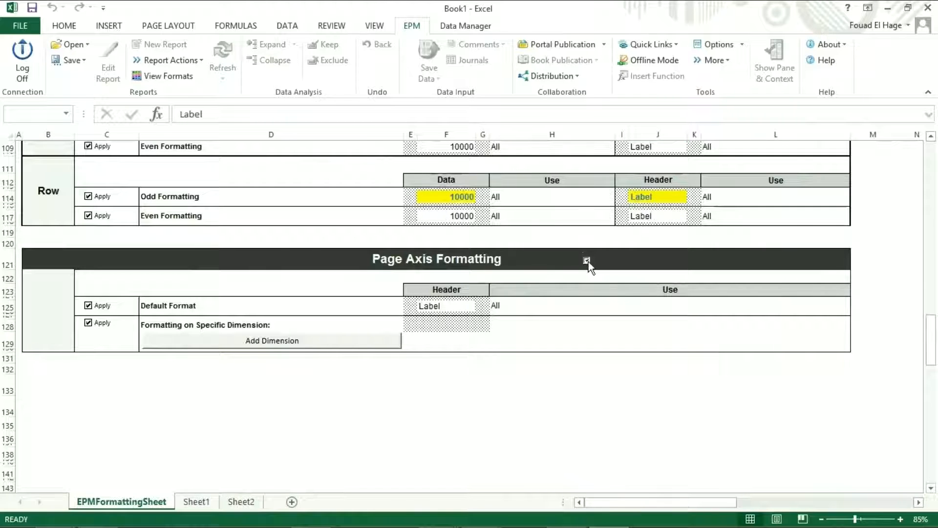
pyautogui.click(437, 307)
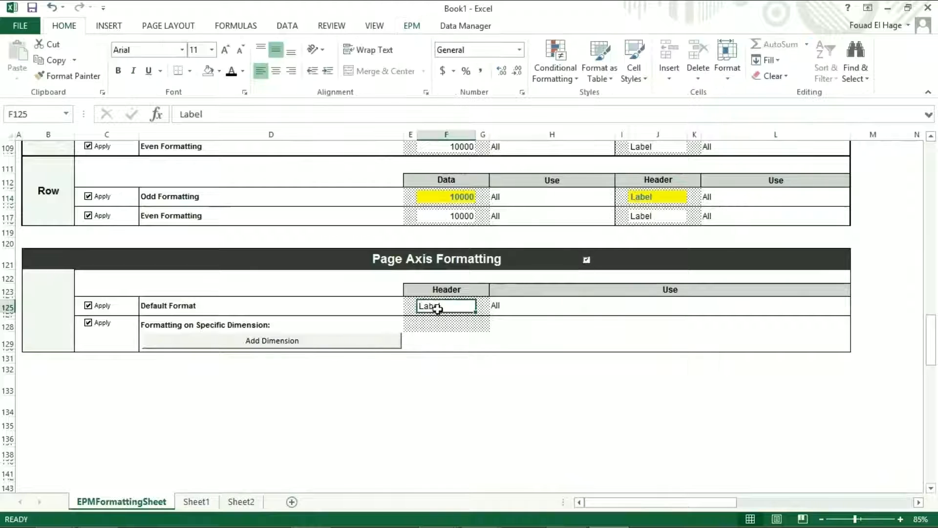
pyautogui.click(220, 71)
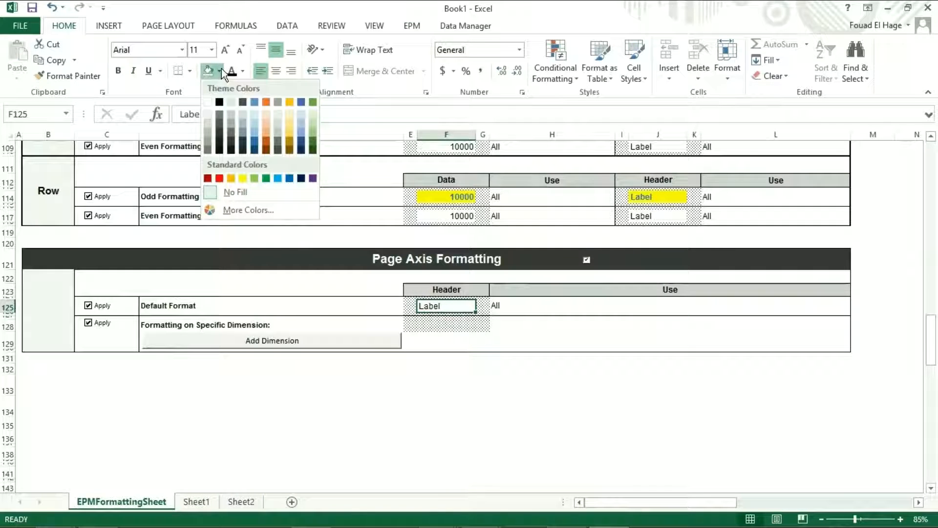
pyautogui.click(219, 177)
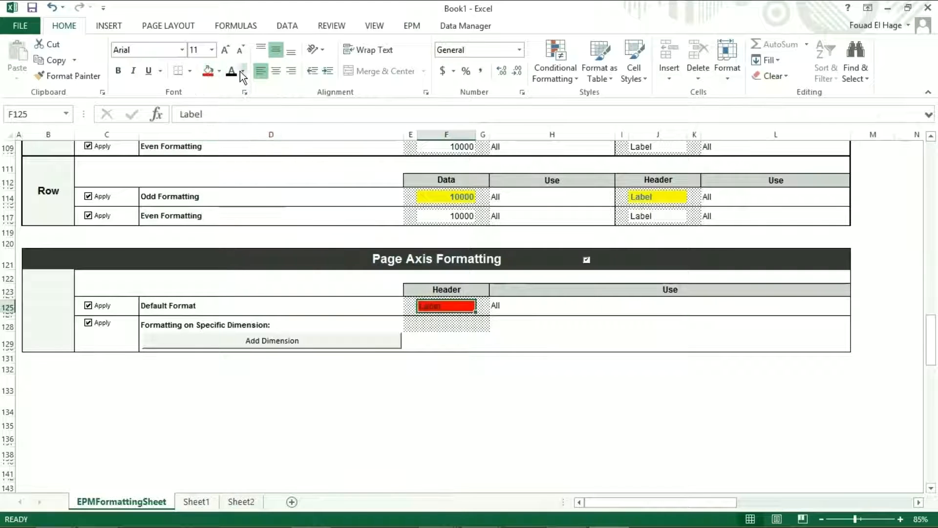
pyautogui.click(242, 71)
pyautogui.click(233, 119)
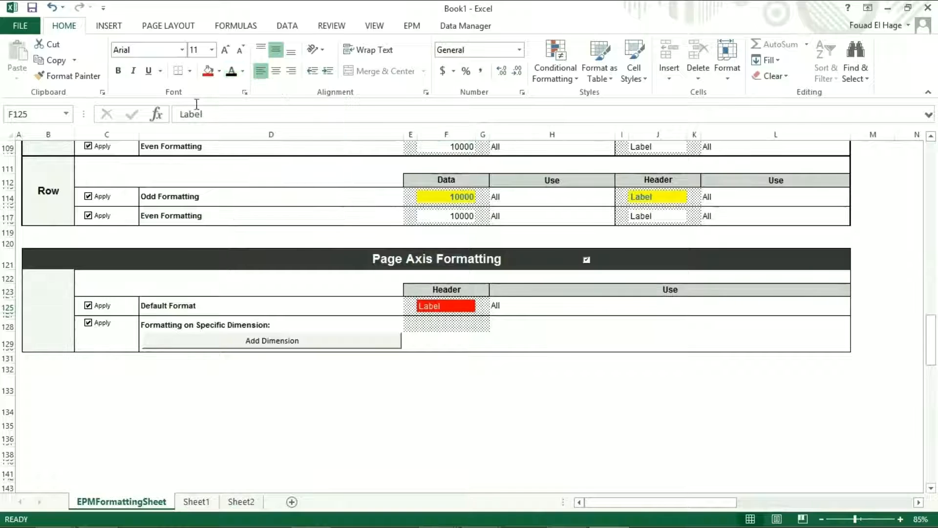
pyautogui.click(121, 74)
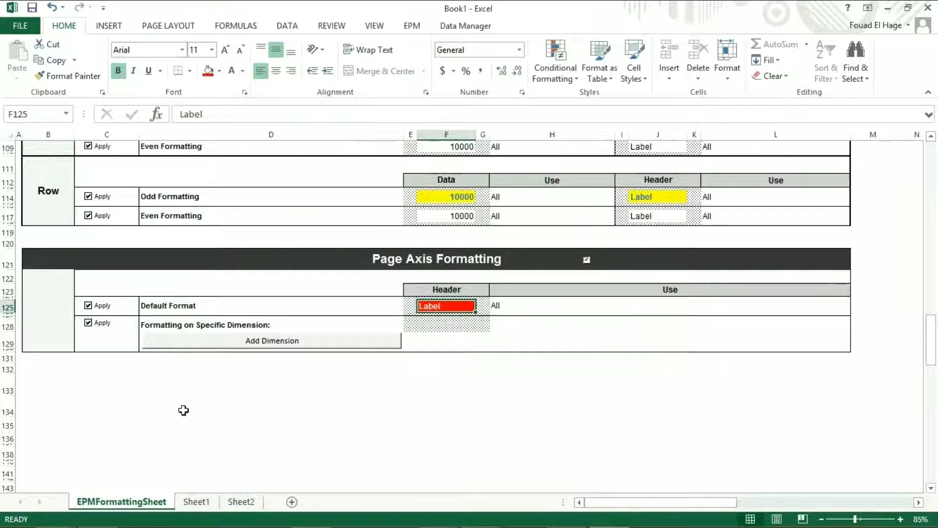
# - Refresh the Sheet1 report to apply the page axis format and select the Audit Trail Total page header in A38
pyautogui.click(196, 502)
pyautogui.click(412, 26)
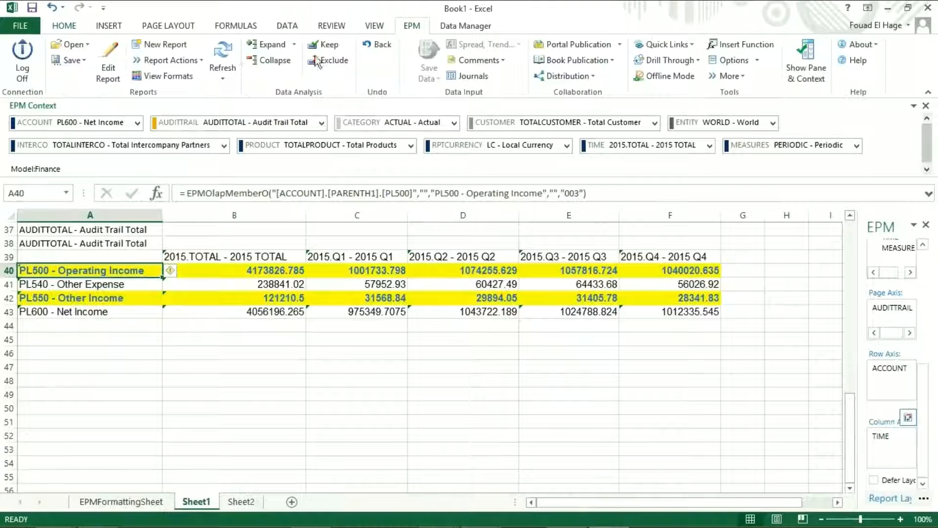
pyautogui.click(223, 53)
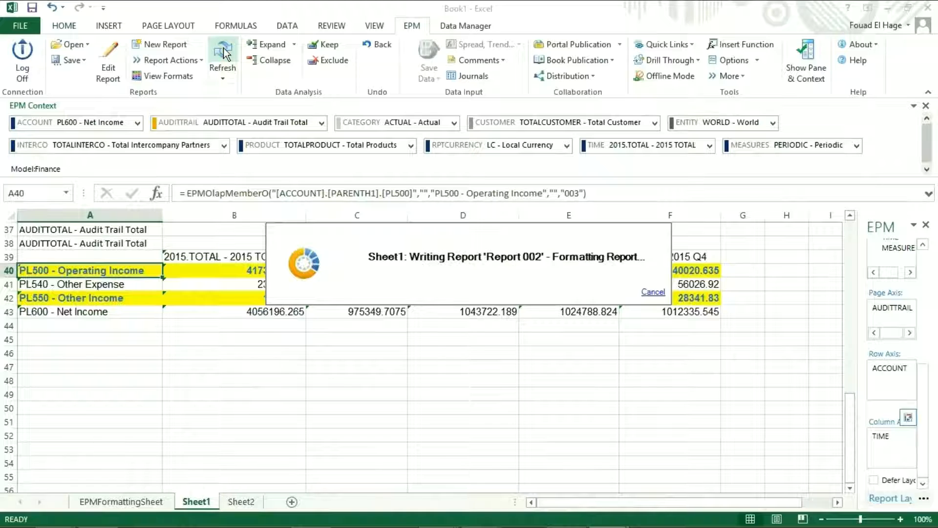
pyautogui.click(129, 247)
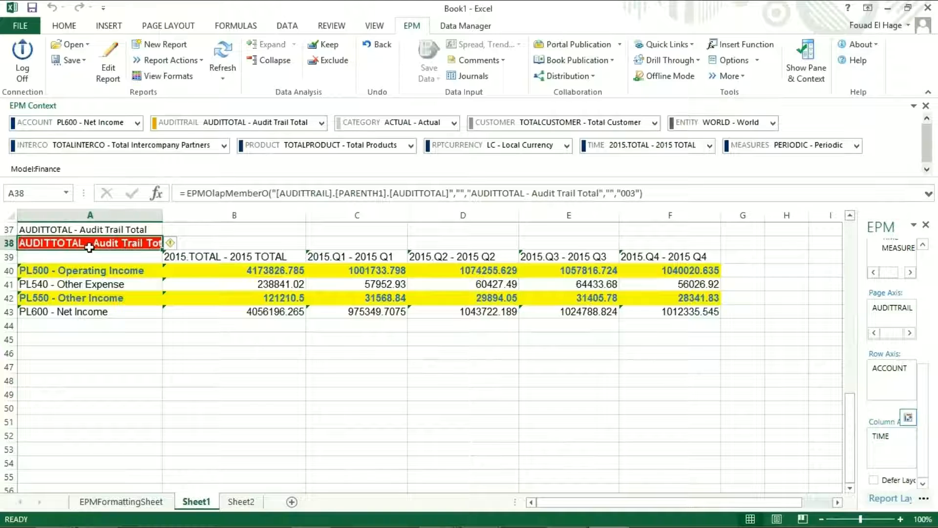
# - Examine the Cell Format options in the Use setting of the page axis Default Format in EPMFormattingSheet
pyautogui.click(128, 499)
pyautogui.doubleClick(538, 304)
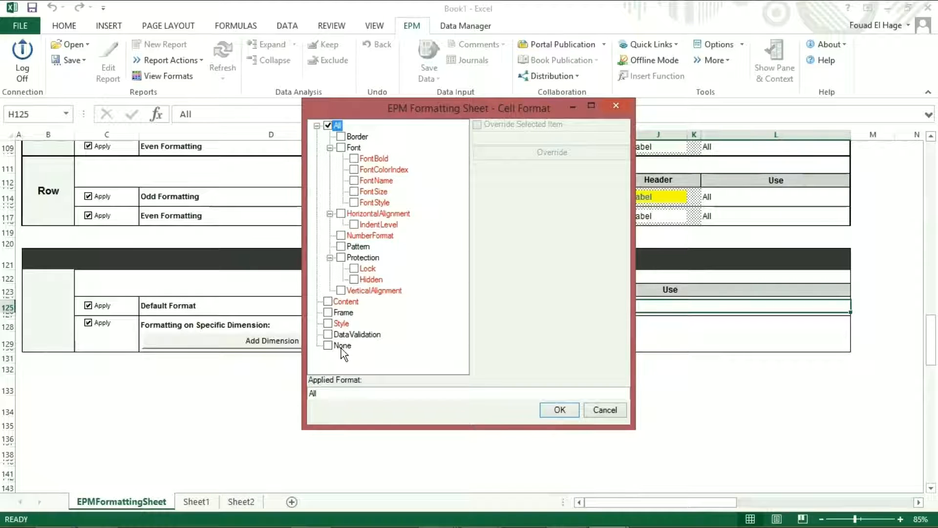
pyautogui.press('Escape')
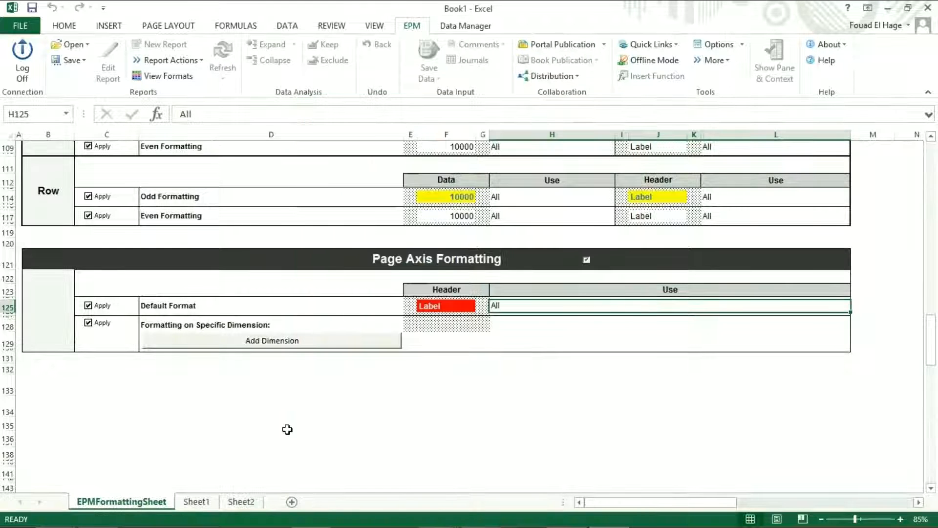
# - Create a copy of EPMFormattingSheet at the end of Book1
pyautogui.rightClick(130, 504)
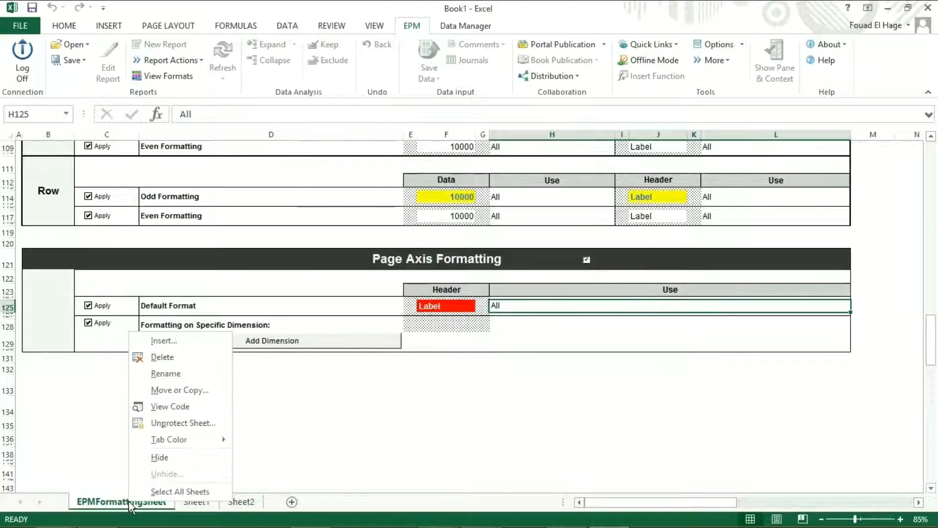
pyautogui.click(194, 388)
pyautogui.click(131, 440)
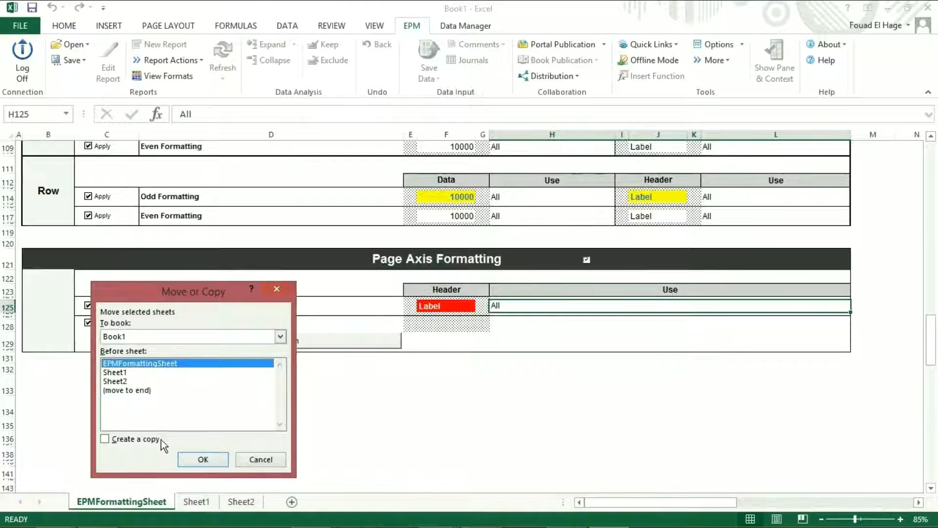
pyautogui.click(143, 391)
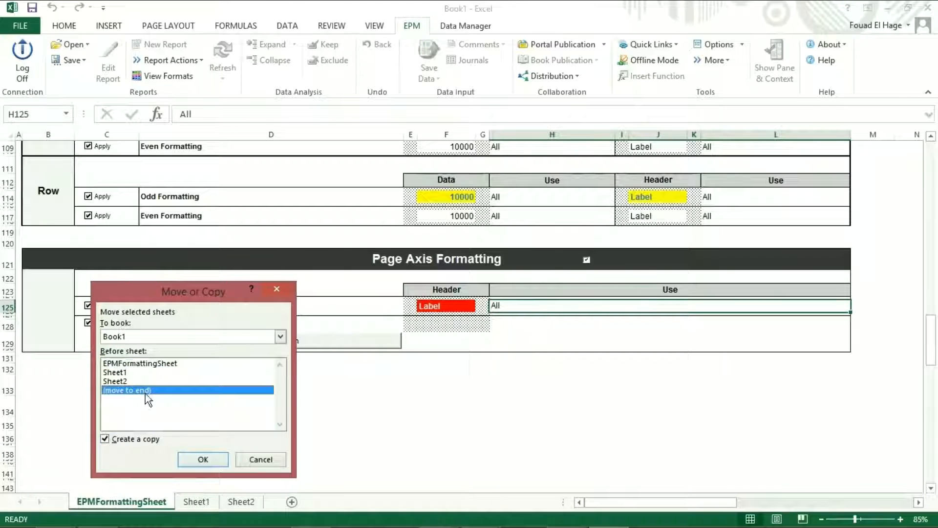
pyautogui.click(202, 460)
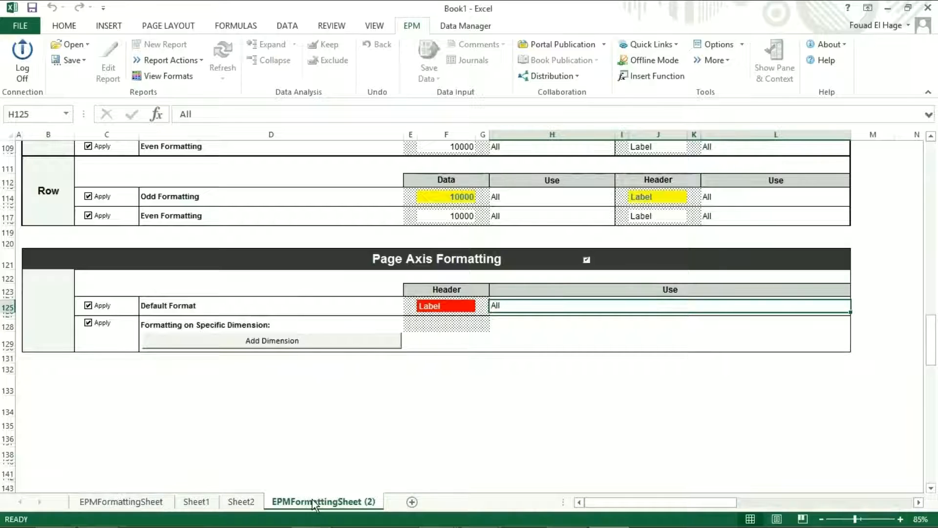